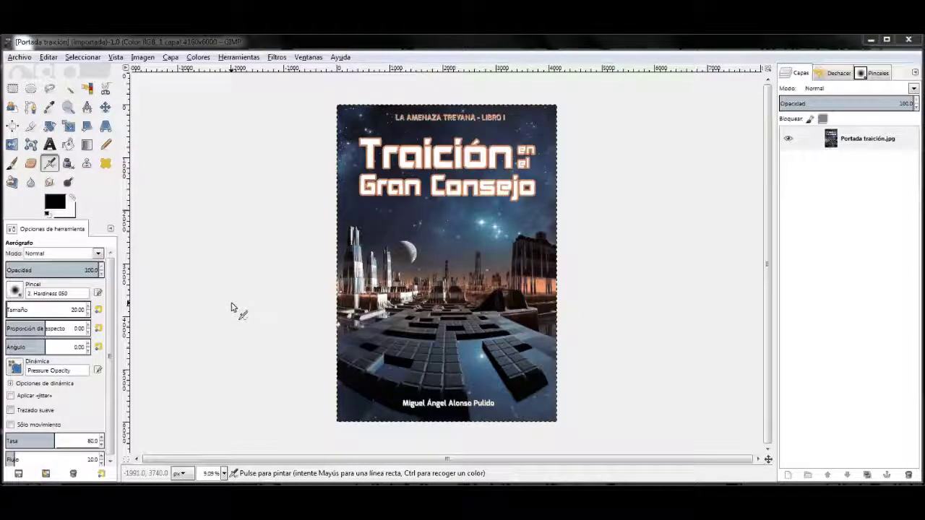
Step: Open the Archivo menu while the Portada traición.jpg cover is displayed
{"action": "key", "text": "alt+a"}
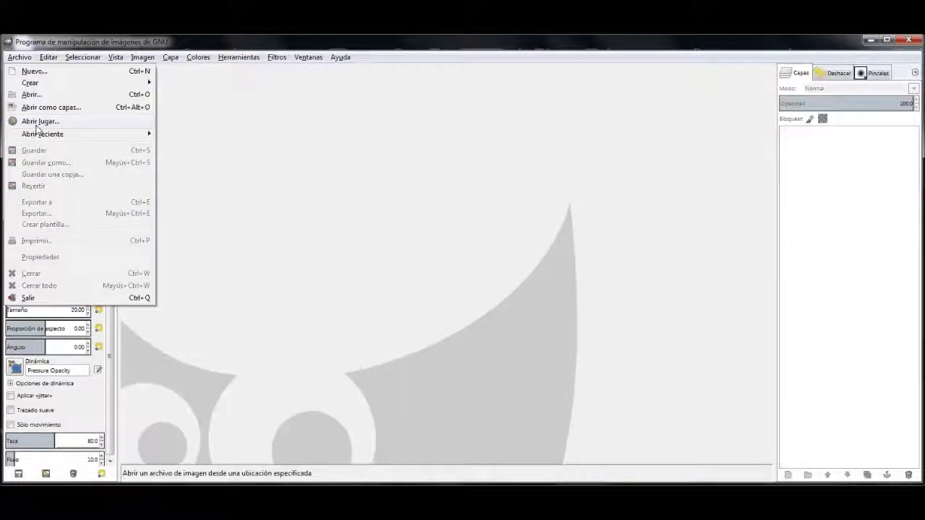
Step: Replace the cover with the recent city image shutterstock_90231604.jpg from Abrir reciente
{"action": "mouse_move", "coordinate": [41, 134]}
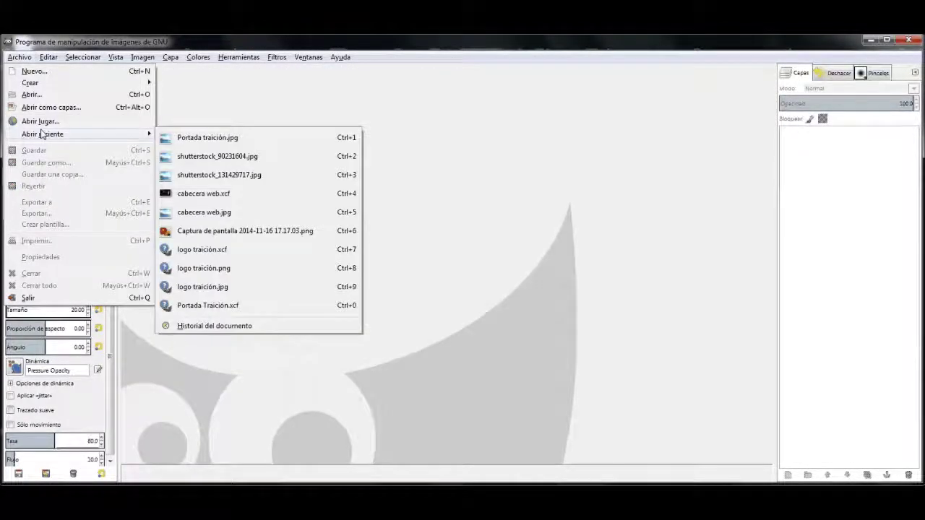
{"action": "left_click", "coordinate": [196, 156]}
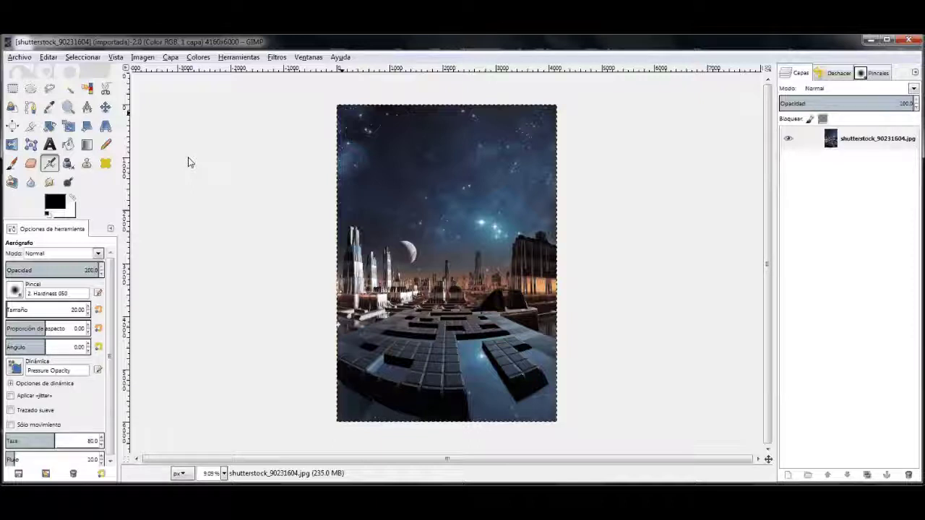
{"action": "left_click", "coordinate": [224, 473]}
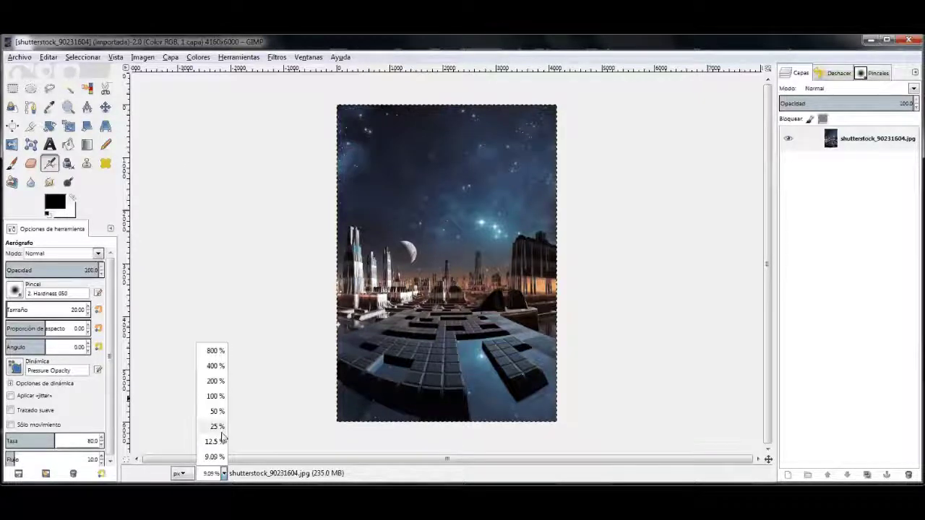
Step: Zoom the city image to 25%, fit its height, and scroll up to the starry sky
{"action": "left_click", "coordinate": [217, 427]}
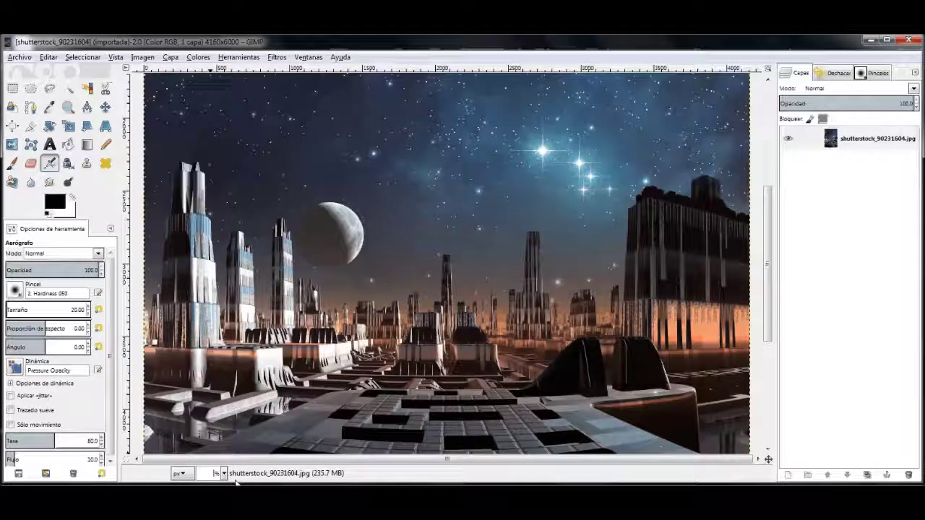
{"action": "key", "text": "shift+ctrl+j"}
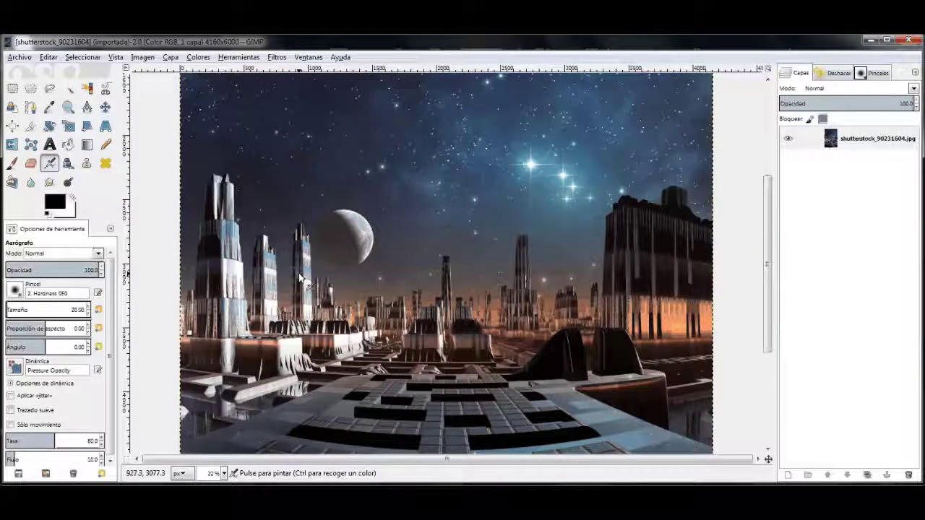
{"action": "scroll", "coordinate": [299, 275], "scroll_direction": "up", "scroll_amount": 5}
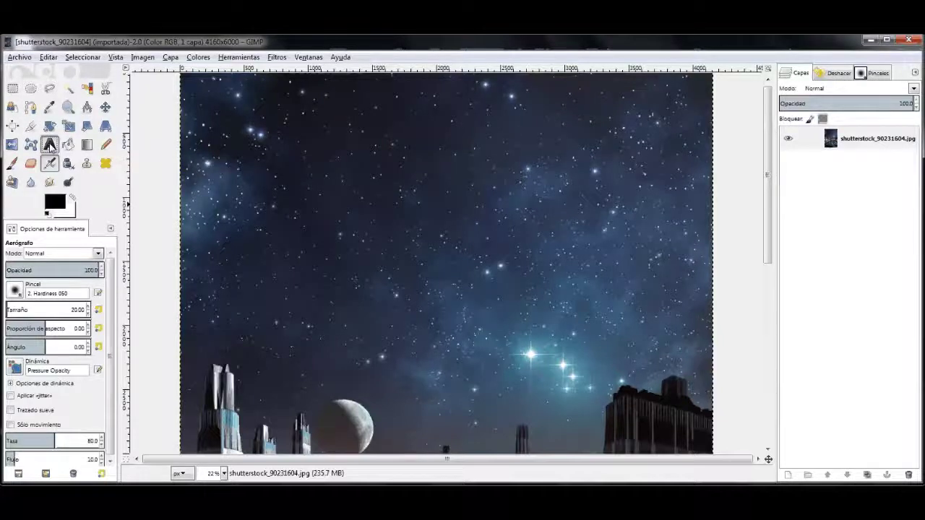
{"action": "left_click", "coordinate": [49, 145]}
Step: Set the text tool to white, size 180 px, with the Akashi font
{"action": "left_click", "coordinate": [52, 332]}
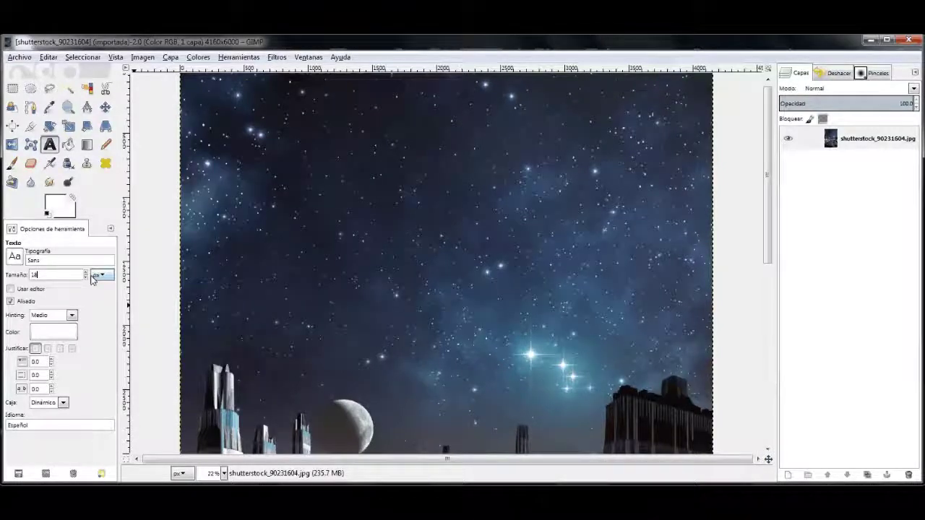
{"action": "type", "text": "0"}
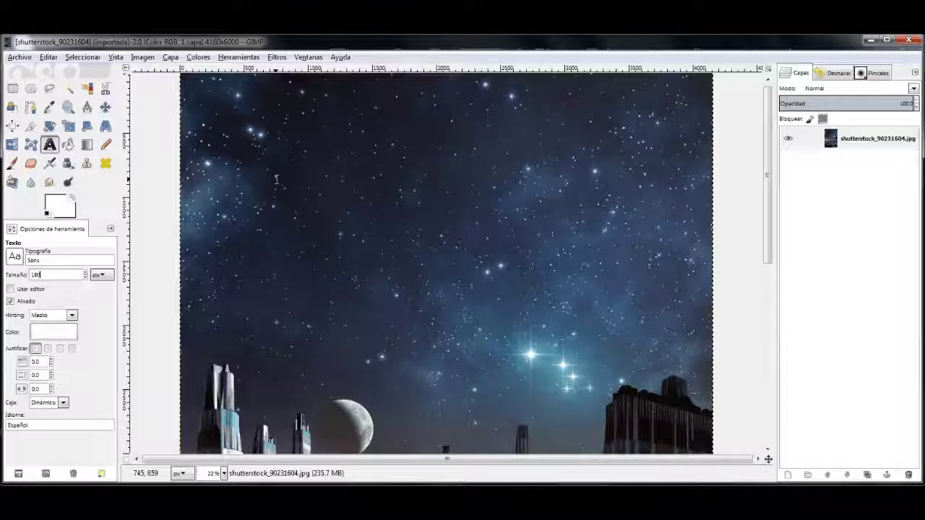
{"action": "left_click", "coordinate": [54, 264]}
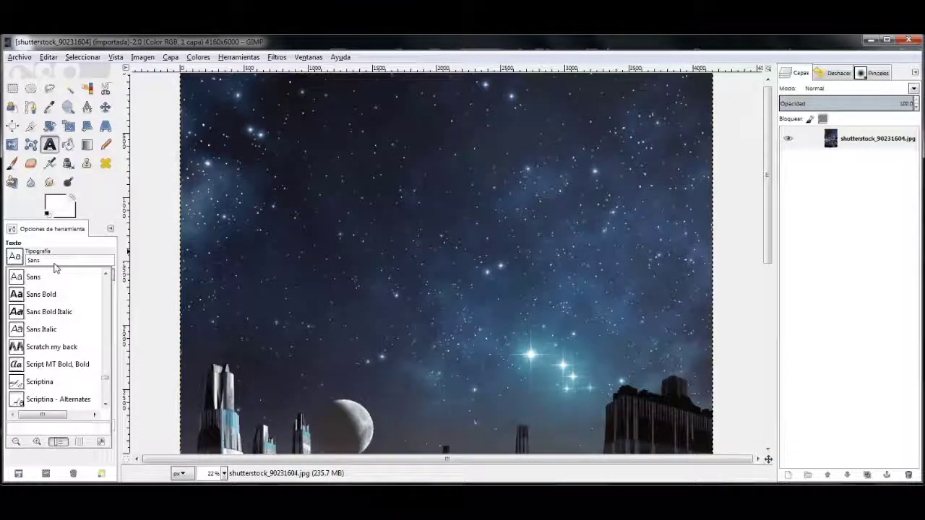
{"action": "left_click", "coordinate": [58, 364]}
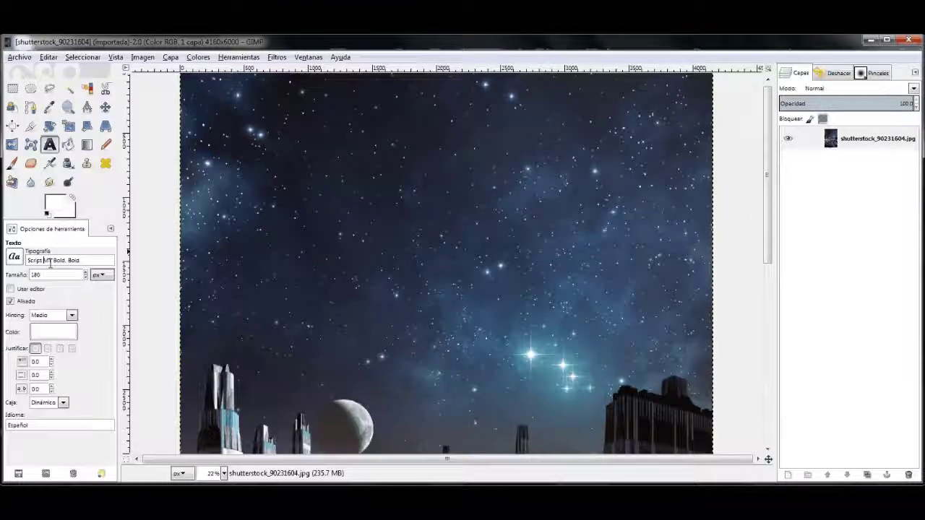
{"action": "left_click", "coordinate": [50, 262]}
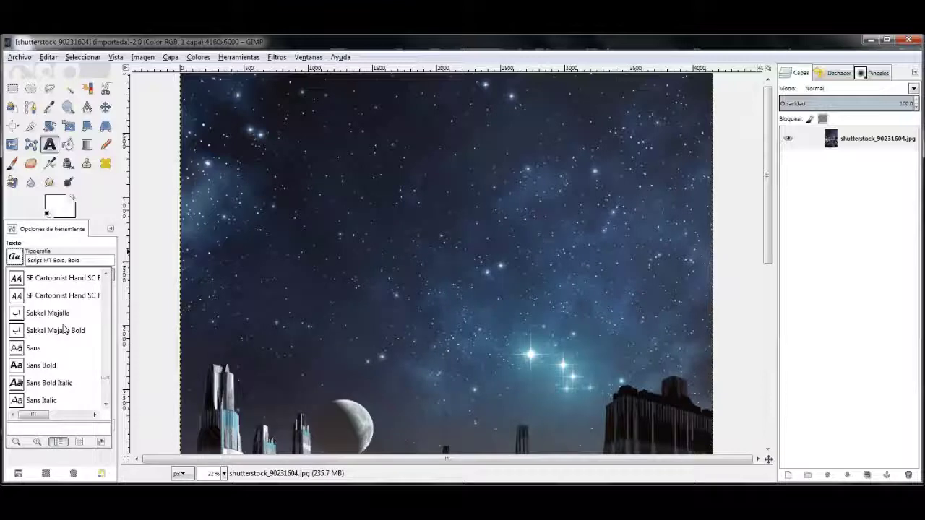
{"action": "scroll", "coordinate": [64, 330], "scroll_direction": "up", "scroll_amount": 5}
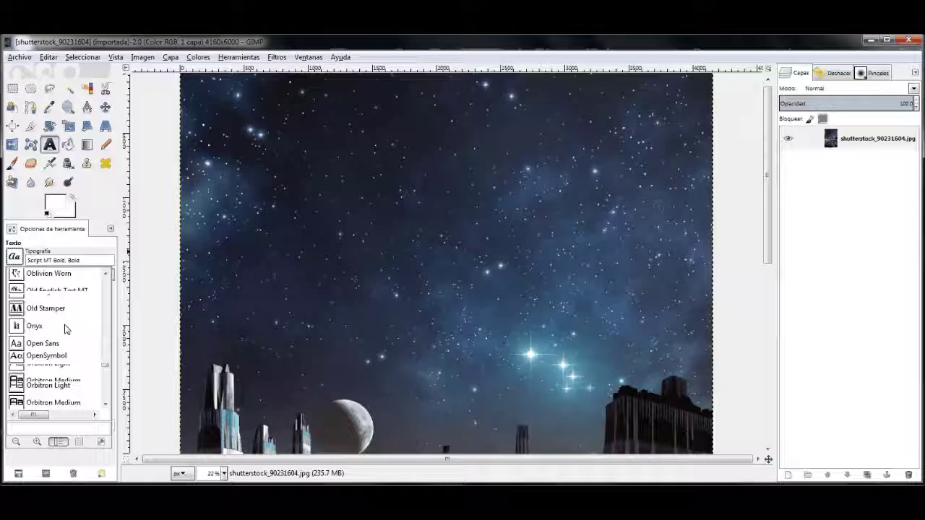
{"action": "scroll", "coordinate": [73, 330], "scroll_direction": "up", "scroll_amount": 10}
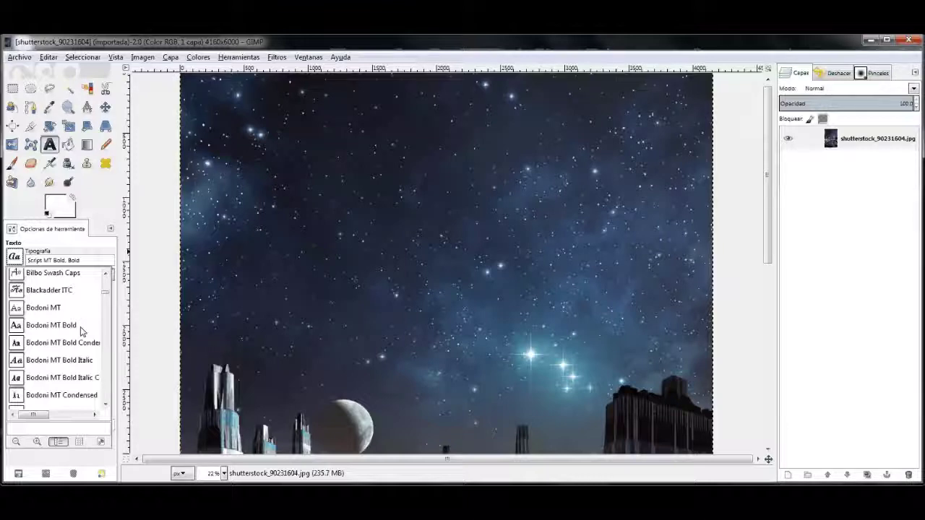
{"action": "scroll", "coordinate": [82, 331], "scroll_direction": "up", "scroll_amount": 10}
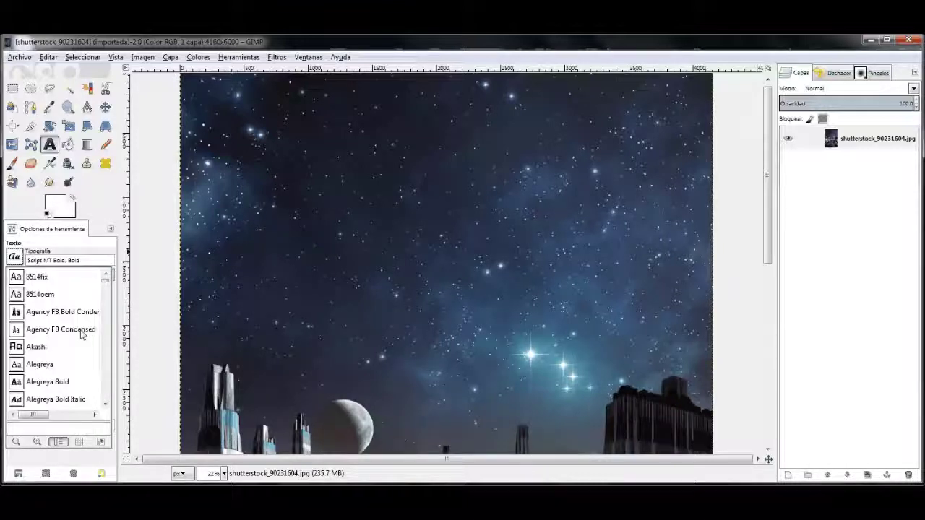
{"action": "left_click", "coordinate": [43, 348]}
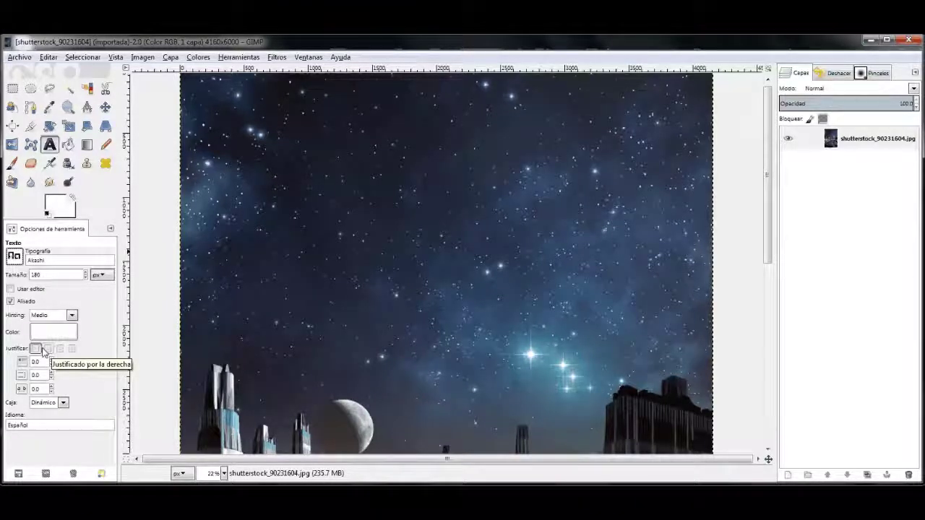
Step: Add the title word Traición in the upper sky and enlarge it to size 600
{"action": "left_click", "coordinate": [285, 165]}
{"action": "type", "text": "Traición"}
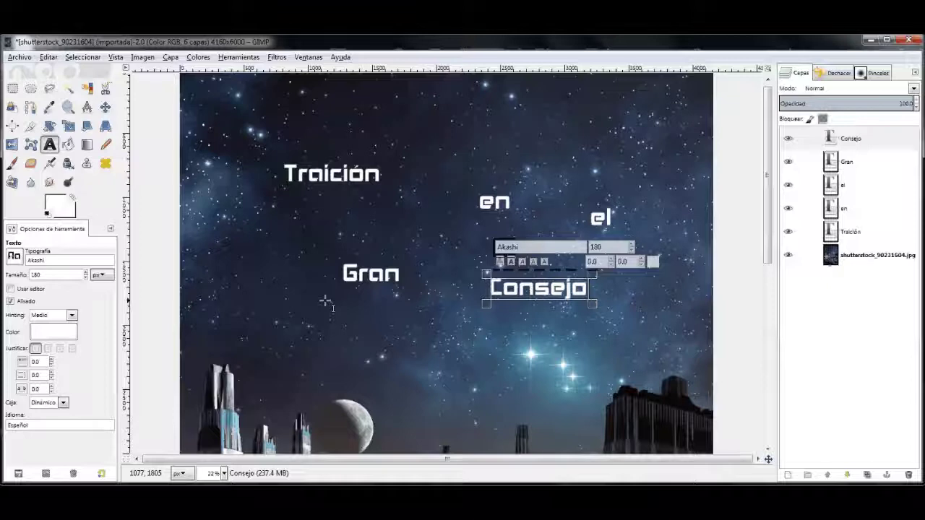
{"action": "left_click", "coordinate": [852, 138]}
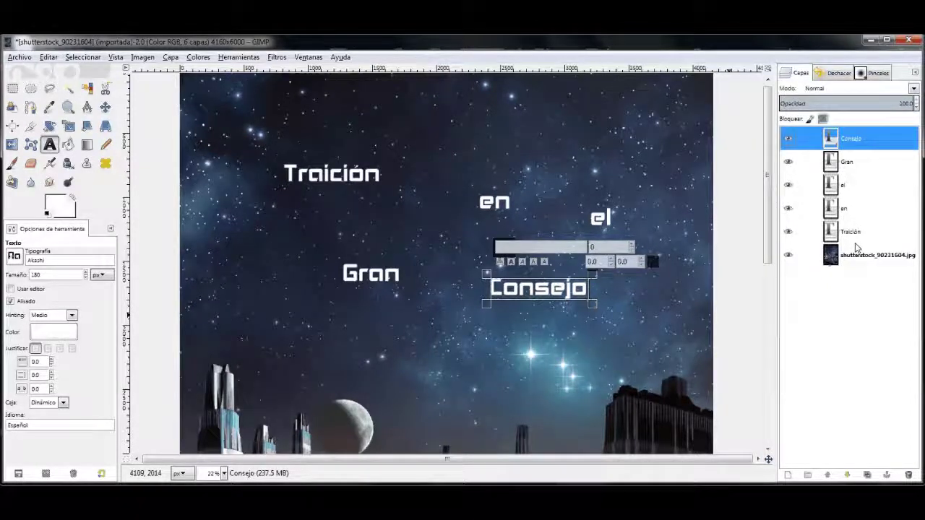
{"action": "double_click", "coordinate": [332, 174]}
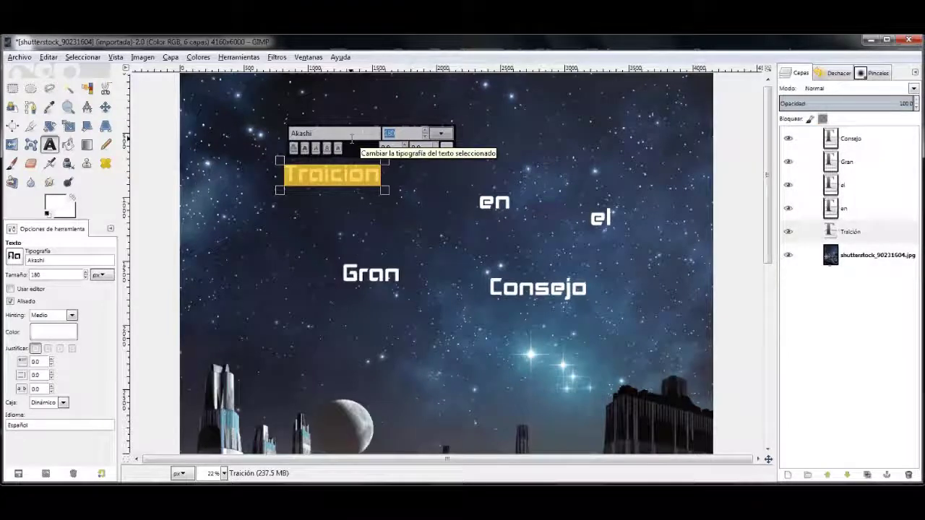
{"action": "type", "text": "600"}
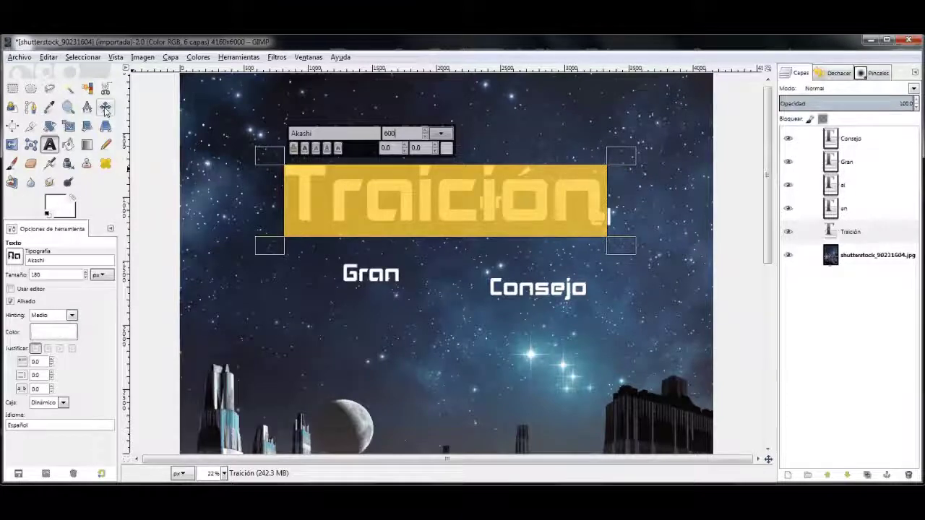
Step: Place en and el beside Traición, with en stacked above el
{"action": "left_click", "coordinate": [106, 109]}
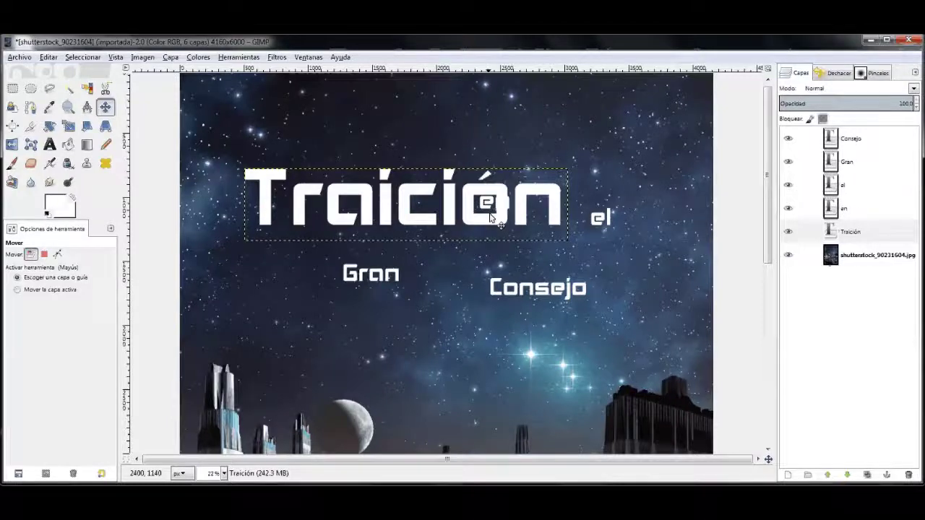
{"action": "left_click_drag", "start_coordinate": [490, 216], "coordinate": [571, 214]}
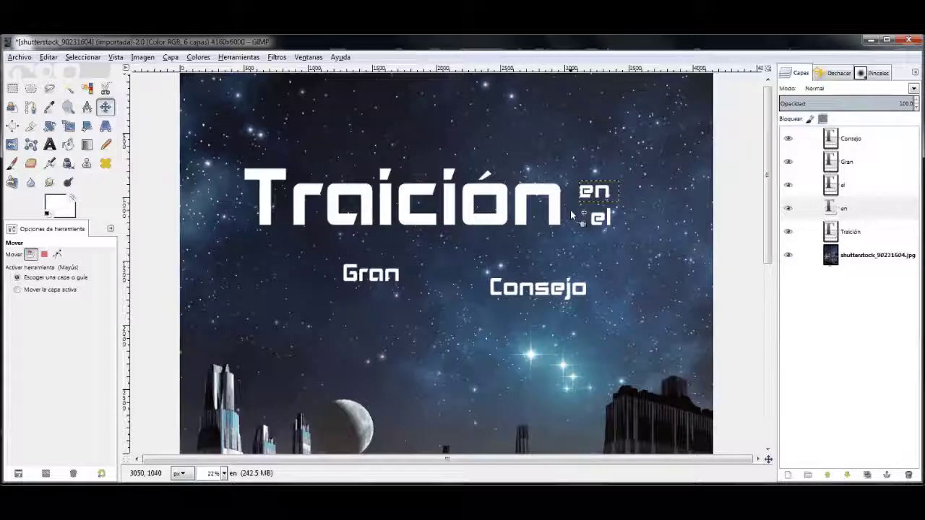
{"action": "left_click_drag", "start_coordinate": [602, 217], "coordinate": [588, 217]}
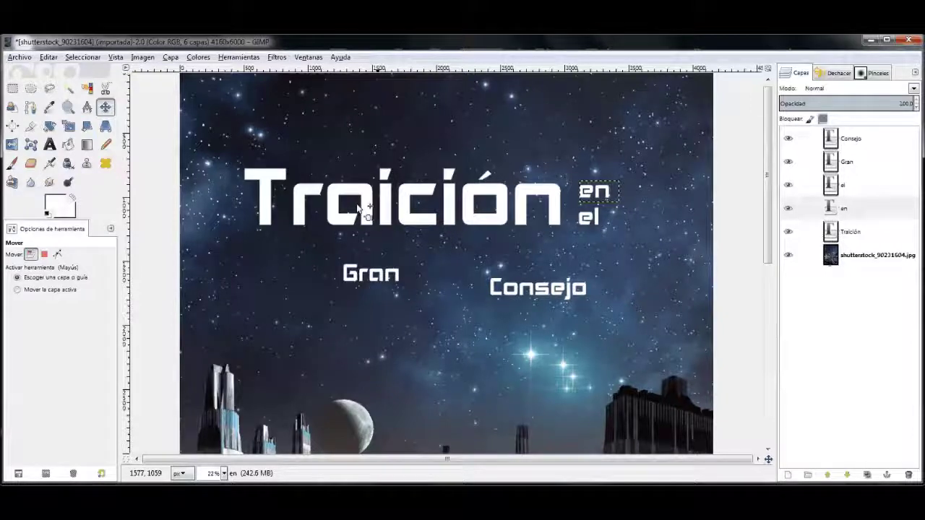
Step: Enlarge the Gran and Consejo text layers to size 400
{"action": "key", "text": "t"}
{"action": "double_click", "coordinate": [371, 274]}
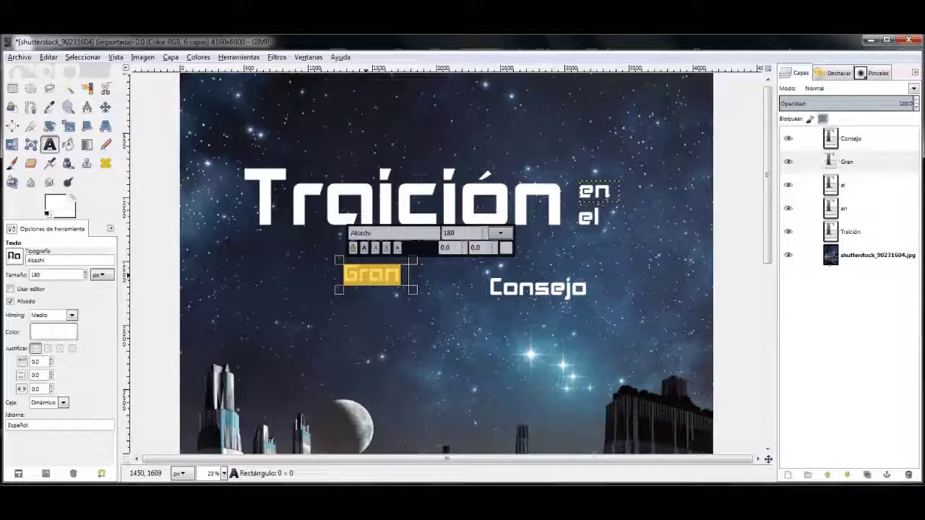
{"action": "left_click", "coordinate": [547, 302]}
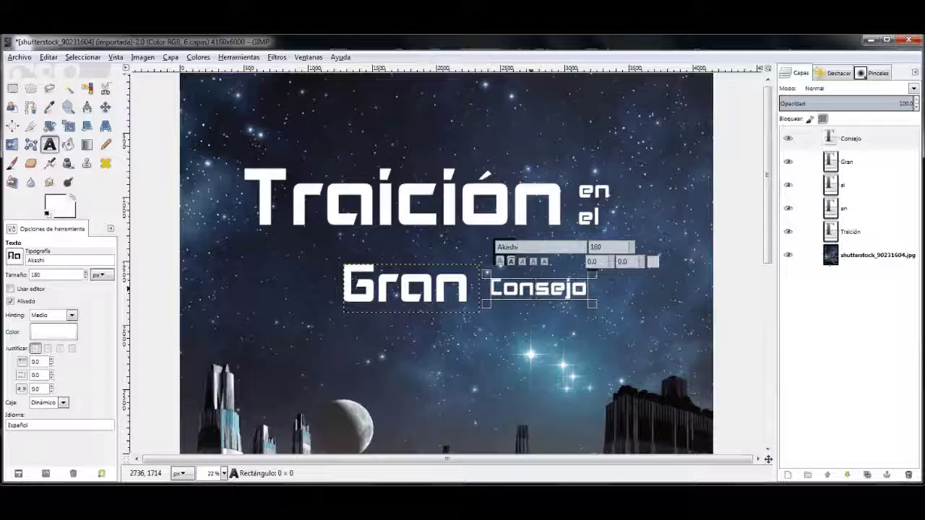
{"action": "key", "text": "ctrl+a"}
{"action": "double_click", "coordinate": [600, 247]}
{"action": "type", "text": "400"}
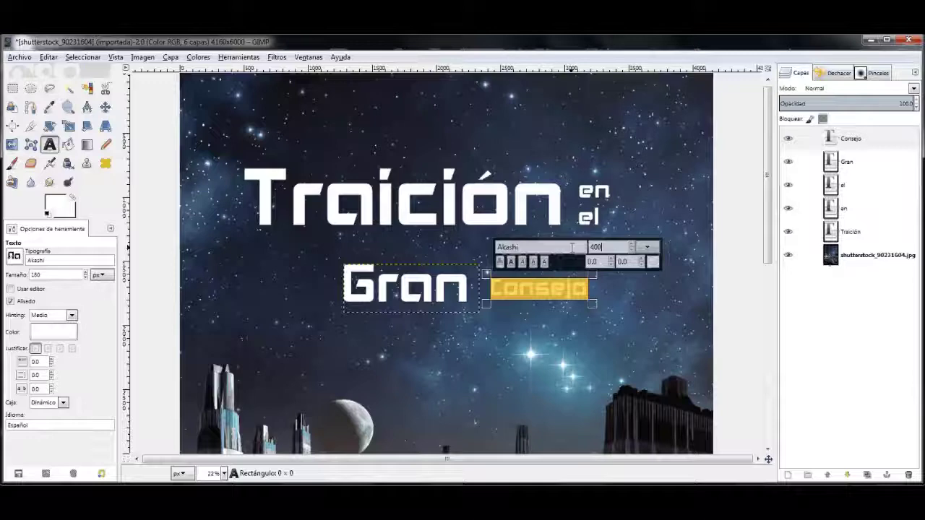
{"action": "key", "text": "Return"}
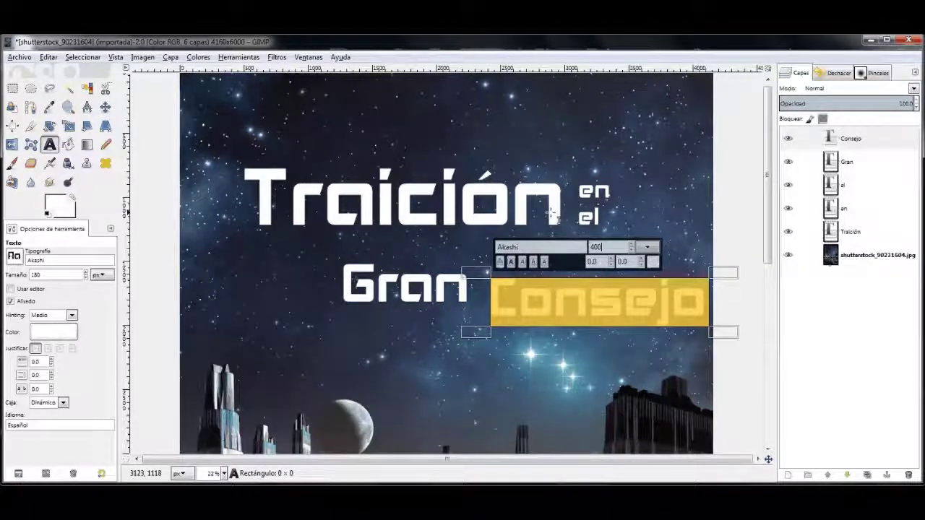
{"action": "key", "text": "Escape"}
Step: Position Gran under the start of Traición with Consejo just to its right
{"action": "key", "text": "m"}
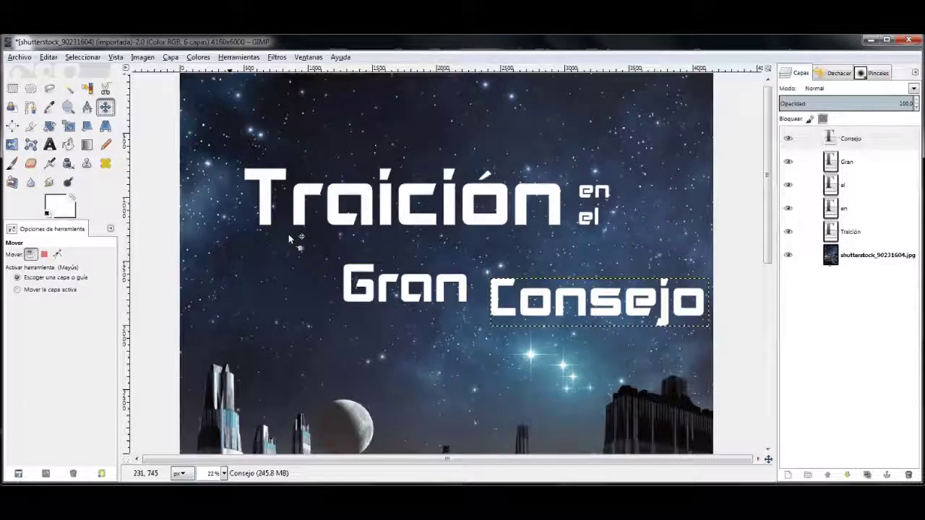
{"action": "left_click_drag", "start_coordinate": [371, 290], "coordinate": [273, 267]}
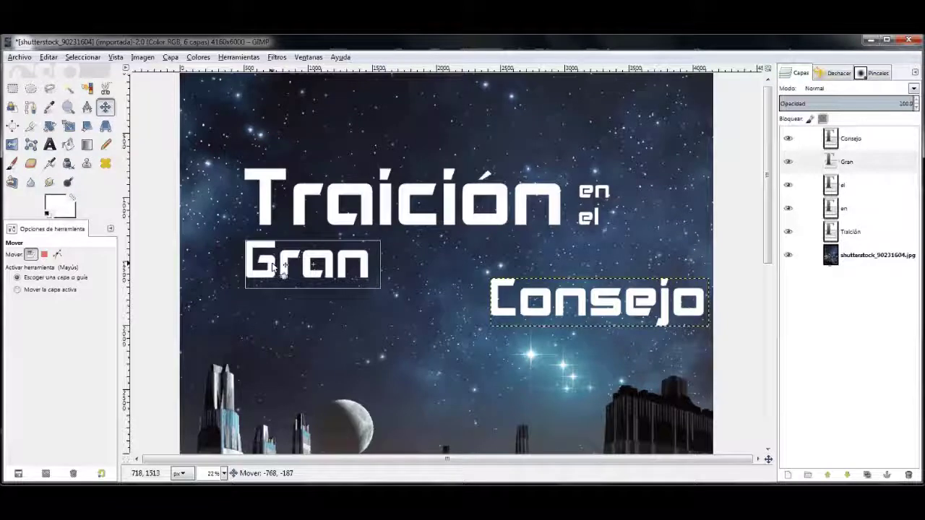
{"action": "left_click_drag", "start_coordinate": [497, 309], "coordinate": [405, 268]}
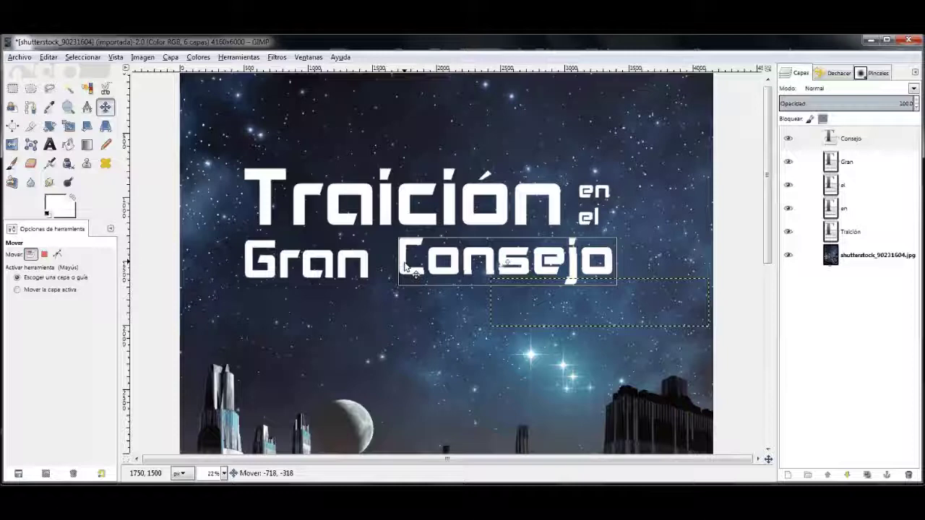
{"action": "left_click_drag", "start_coordinate": [405, 268], "coordinate": [405, 270]}
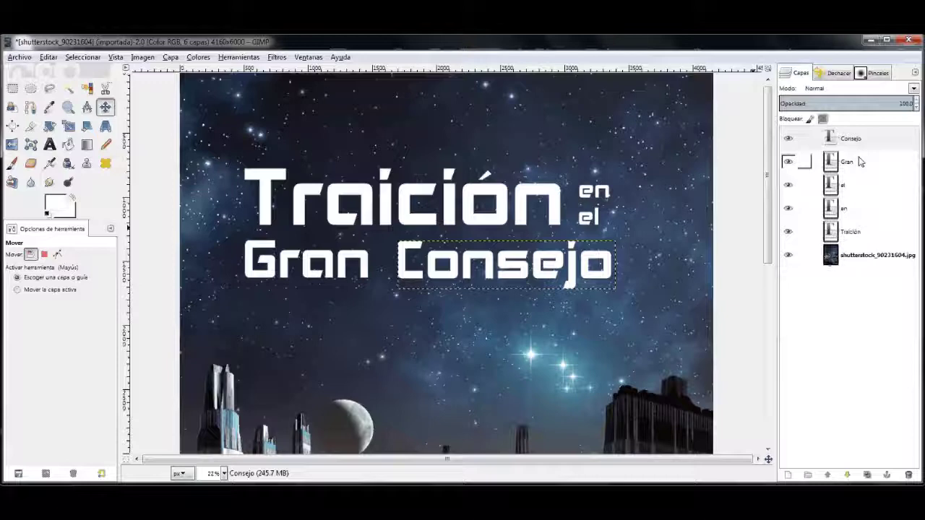
Step: Duplicate the Consejo, Gran, el and Traición word layers with Duplicar la capa
{"action": "right_click", "coordinate": [860, 142]}
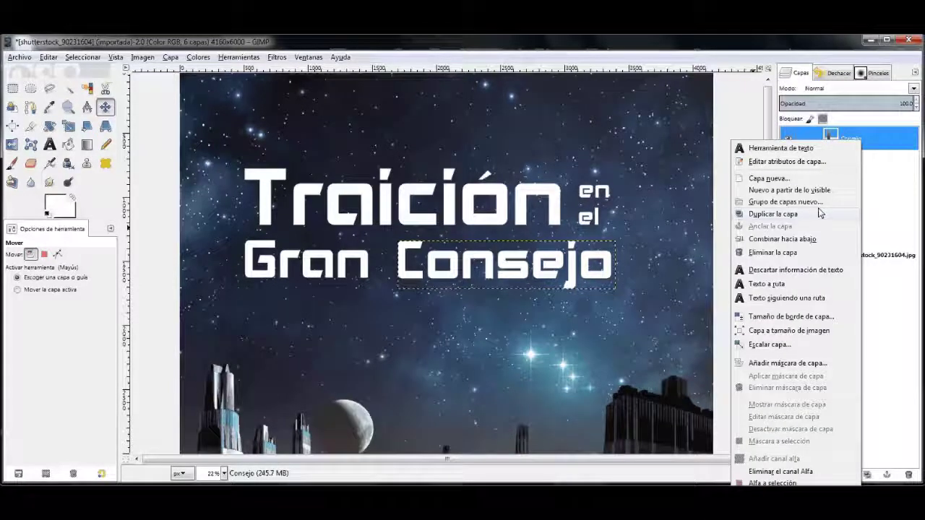
{"action": "left_click", "coordinate": [821, 213]}
{"action": "left_click", "coordinate": [860, 186]}
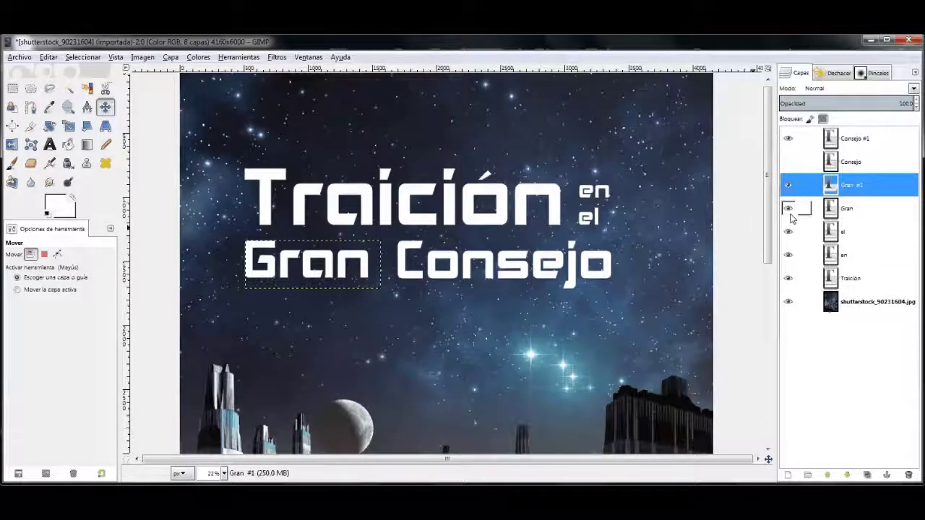
{"action": "right_click", "coordinate": [850, 231]}
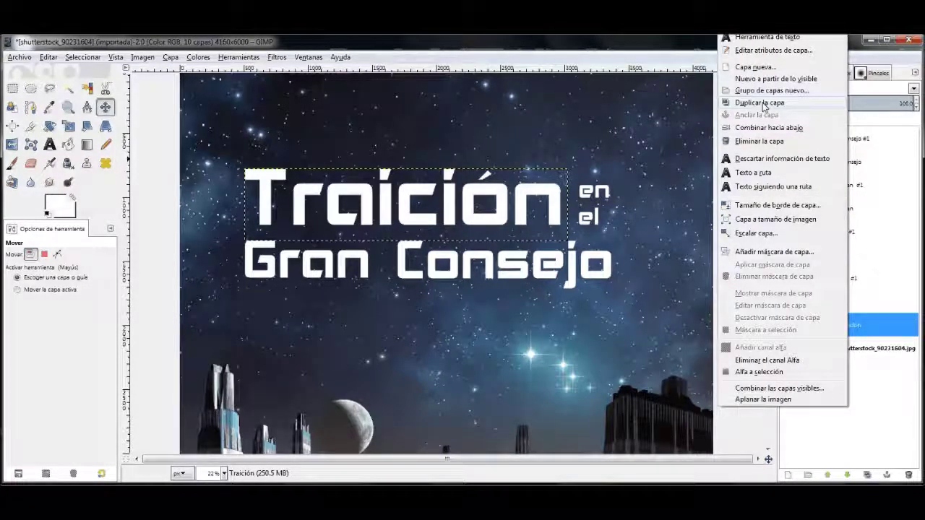
{"action": "left_click", "coordinate": [764, 107]}
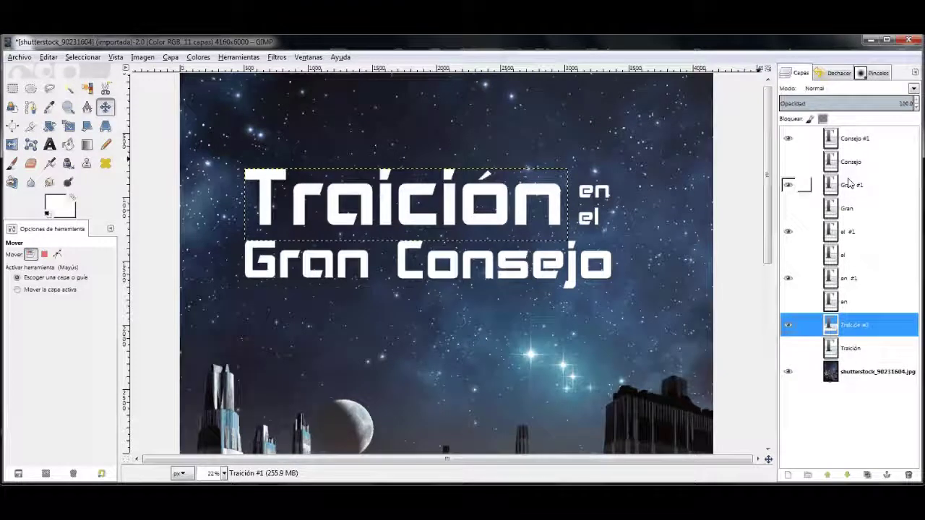
Step: Reorder the layer stack so the #1 copies sit above the original word layers
{"action": "left_click", "coordinate": [855, 138]}
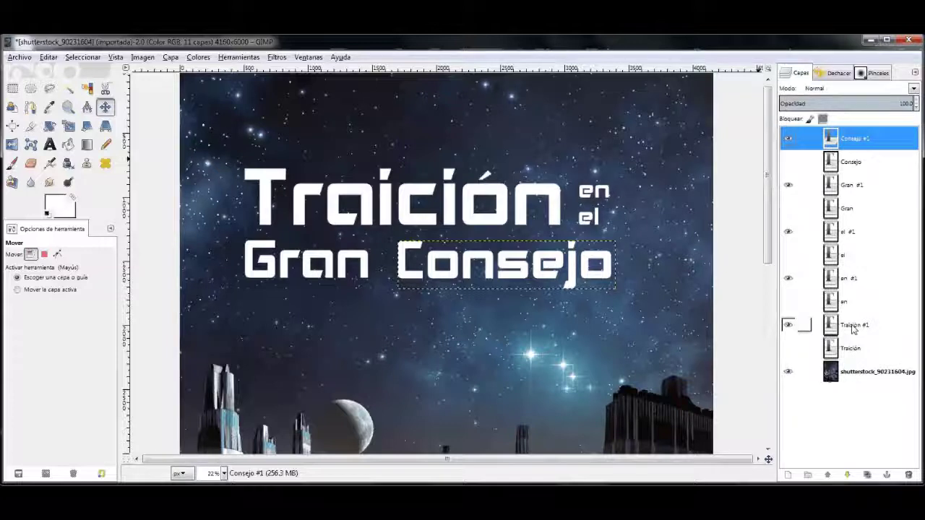
{"action": "left_click_drag", "start_coordinate": [853, 329], "coordinate": [853, 296]}
{"action": "left_click", "coordinate": [846, 254]}
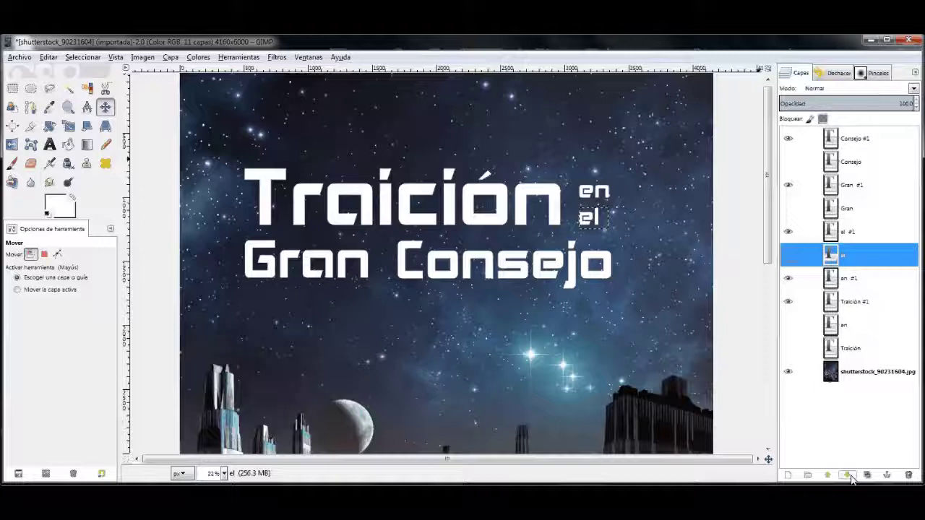
{"action": "left_click", "coordinate": [850, 478]}
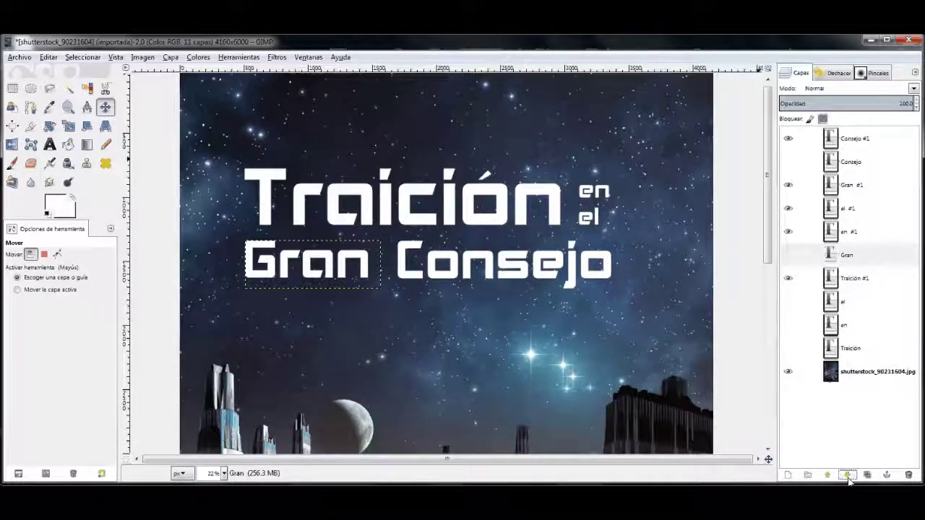
{"action": "left_click", "coordinate": [851, 478]}
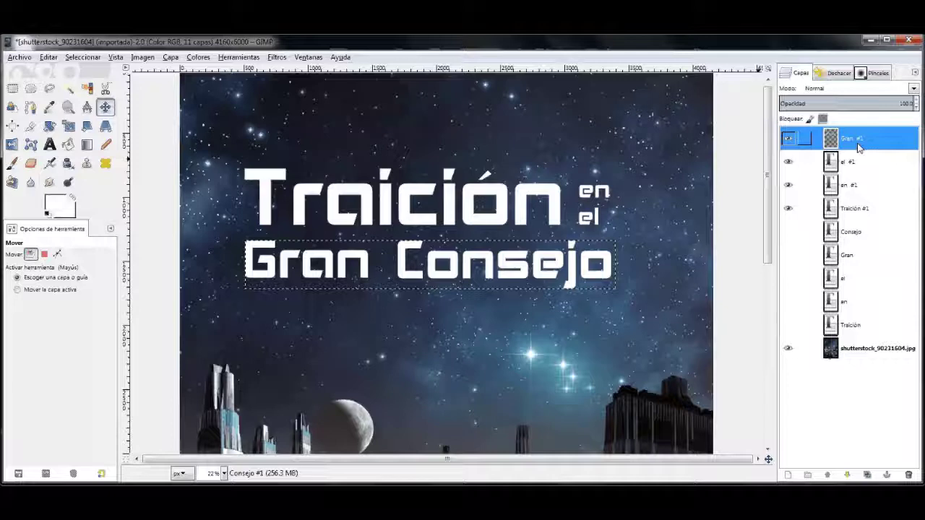
Step: Merge the copied words down into one layer, rename it Titulo, and make it visible
{"action": "right_click", "coordinate": [853, 138]}
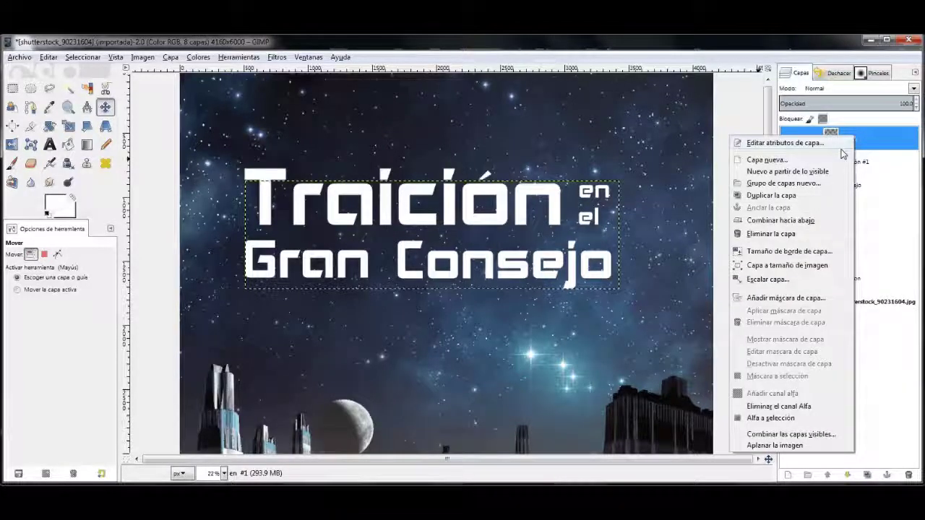
{"action": "left_click", "coordinate": [781, 220]}
{"action": "double_click", "coordinate": [853, 138]}
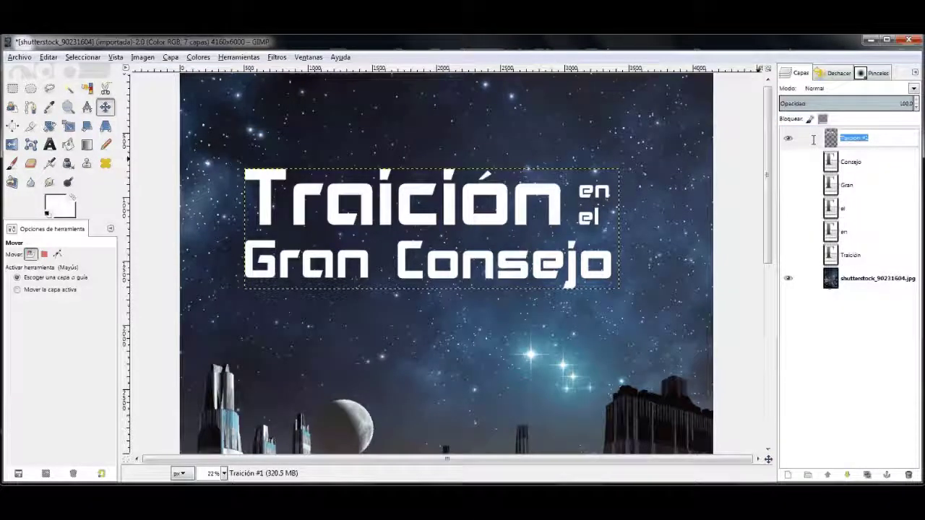
{"action": "type", "text": "Titulo"}
{"action": "key", "text": "Return"}
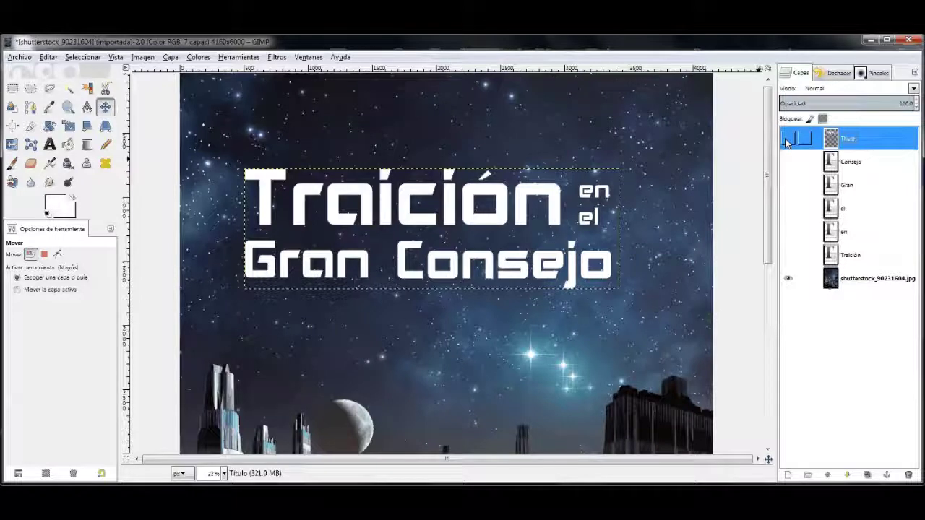
{"action": "left_click", "coordinate": [788, 139]}
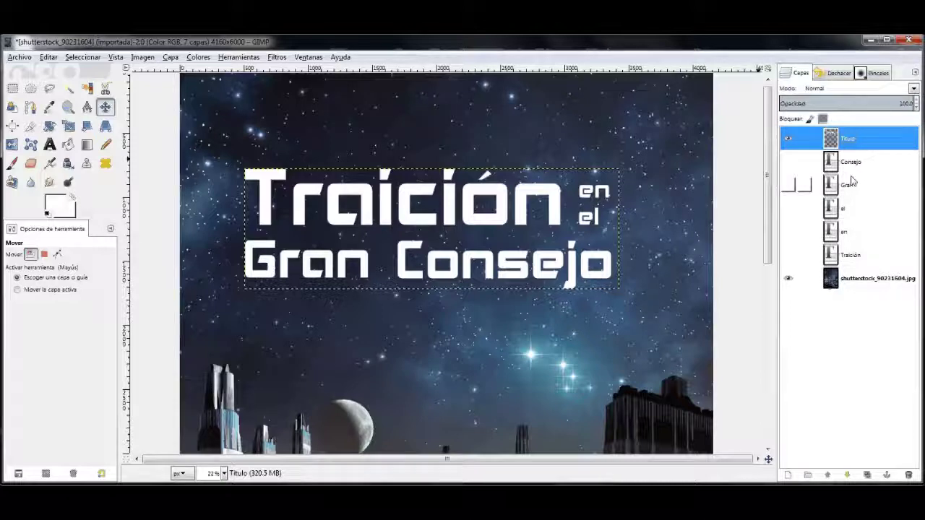
Step: Nudge the Titulo layer a few pixels right on the canvas
{"action": "left_click_drag", "start_coordinate": [340, 214], "coordinate": [347, 214]}
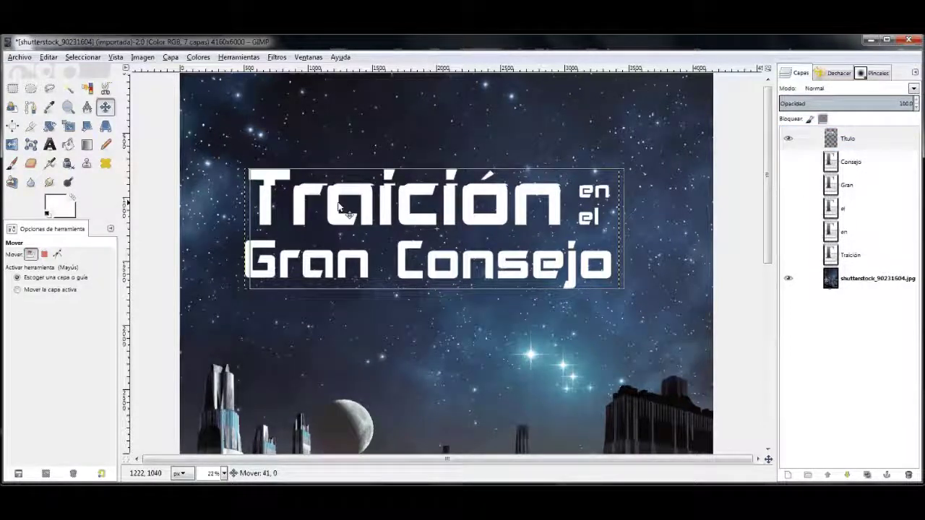
{"action": "left_click_drag", "start_coordinate": [346, 213], "coordinate": [358, 213]}
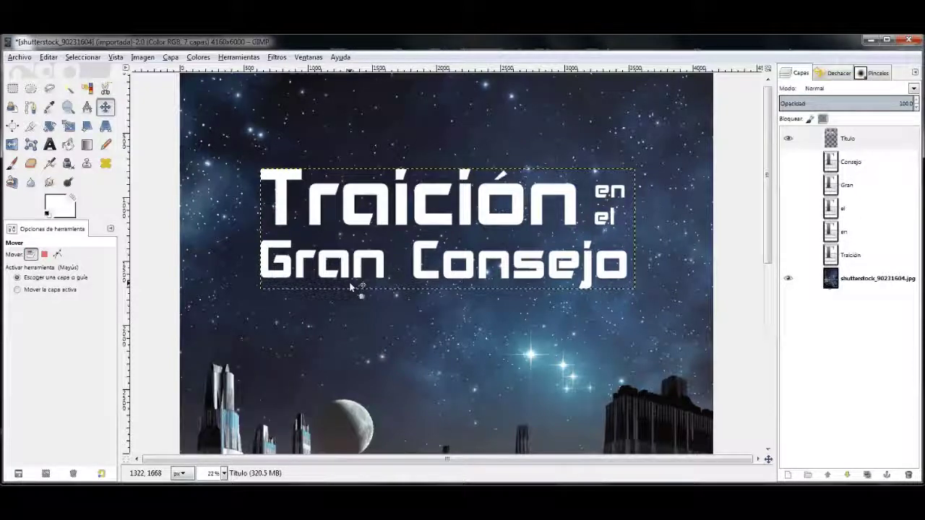
{"action": "scroll", "coordinate": [296, 181], "scroll_direction": "down", "scroll_amount": 5}
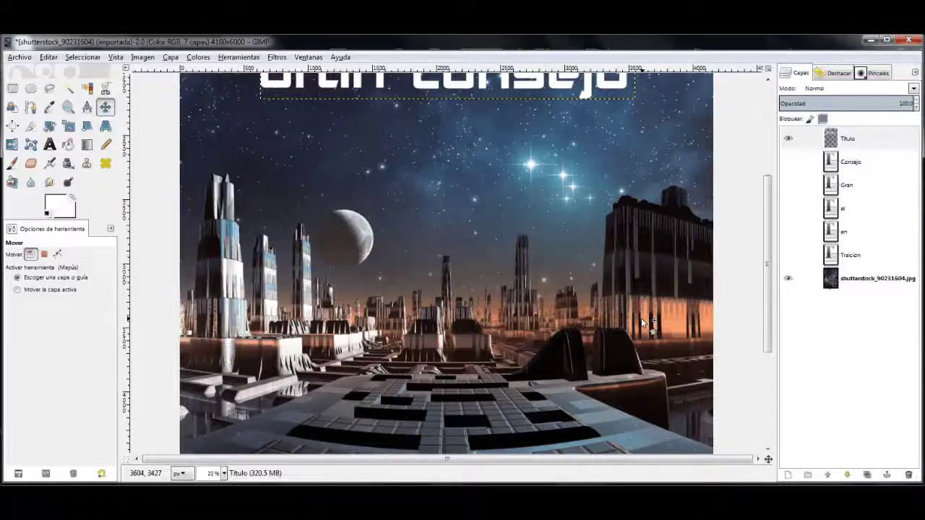
Step: Sample the orange city lights from the background as foreground colour, then reselect Titulo
{"action": "key", "text": "o"}
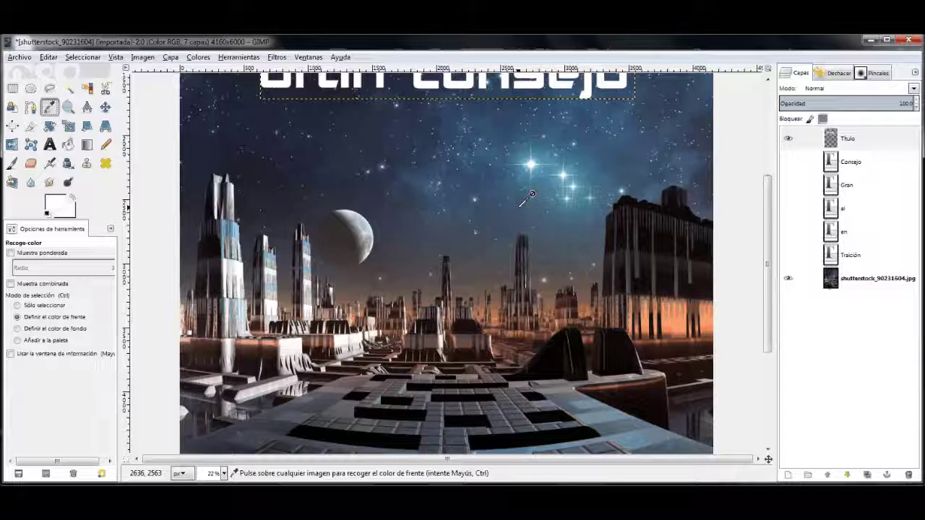
{"action": "key", "text": "End"}
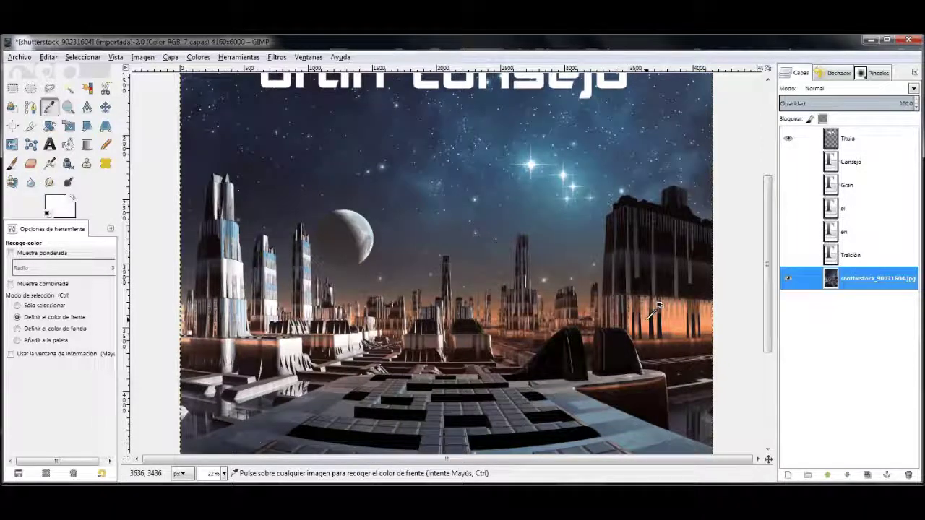
{"action": "left_click", "coordinate": [657, 310]}
{"action": "scroll", "coordinate": [657, 309], "scroll_direction": "up", "scroll_amount": 5}
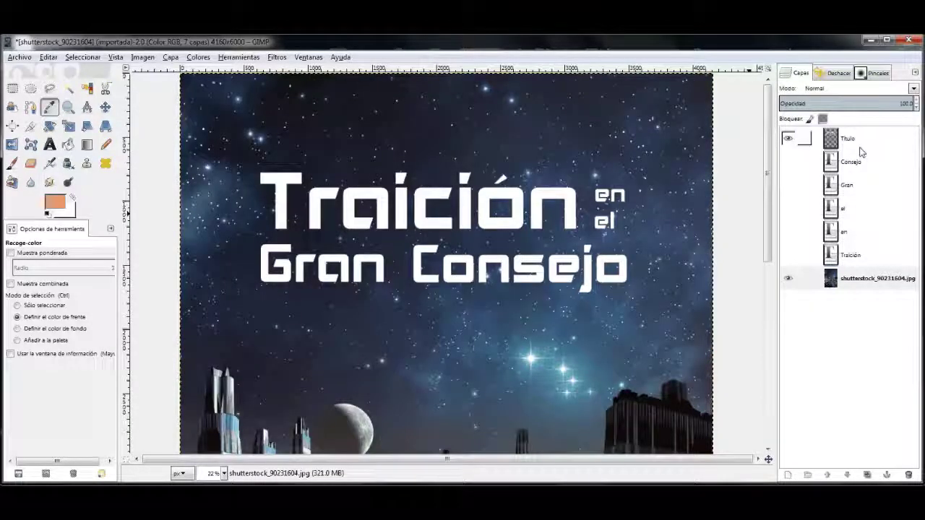
{"action": "left_click", "coordinate": [860, 143]}
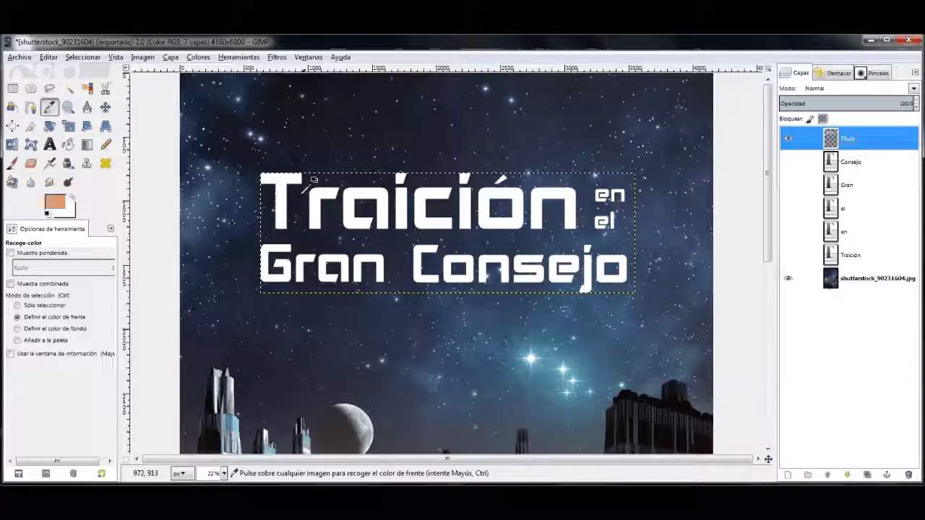
{"action": "key", "text": "shift+o"}
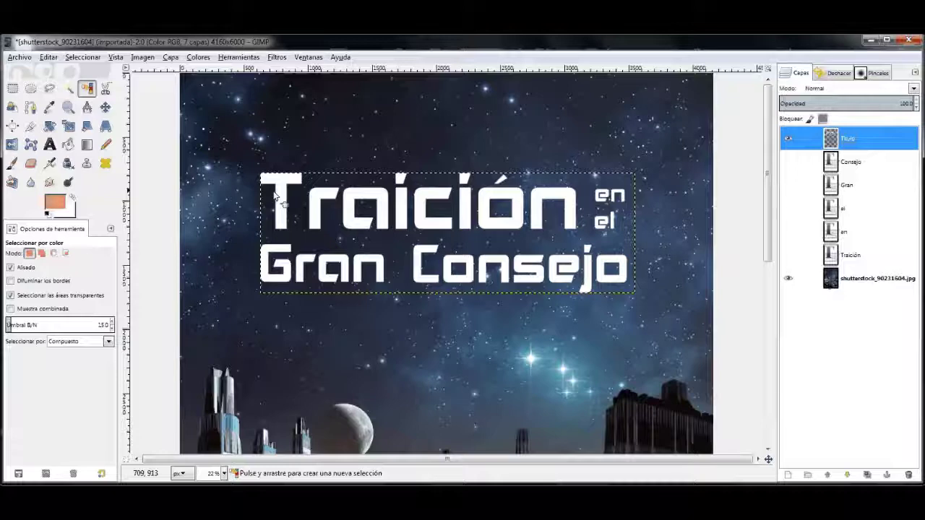
Step: Add an empty layer 'Capa' below Titulo and select the white title letters by colour
{"action": "left_click", "coordinate": [275, 195]}
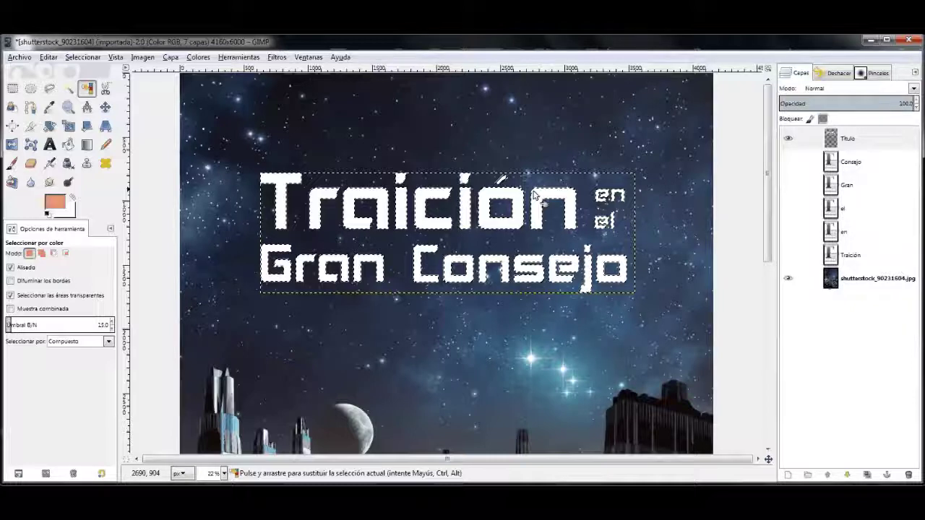
{"action": "right_click", "coordinate": [839, 138]}
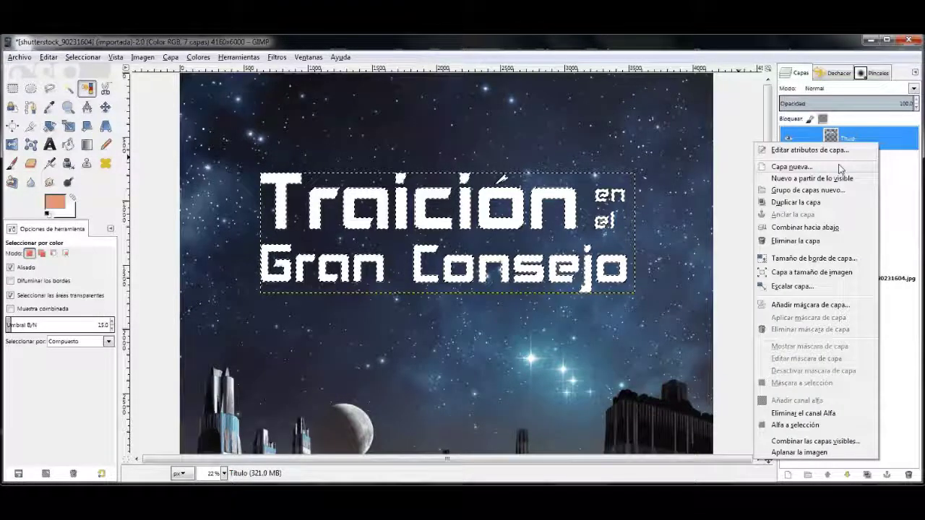
{"action": "left_click", "coordinate": [792, 167]}
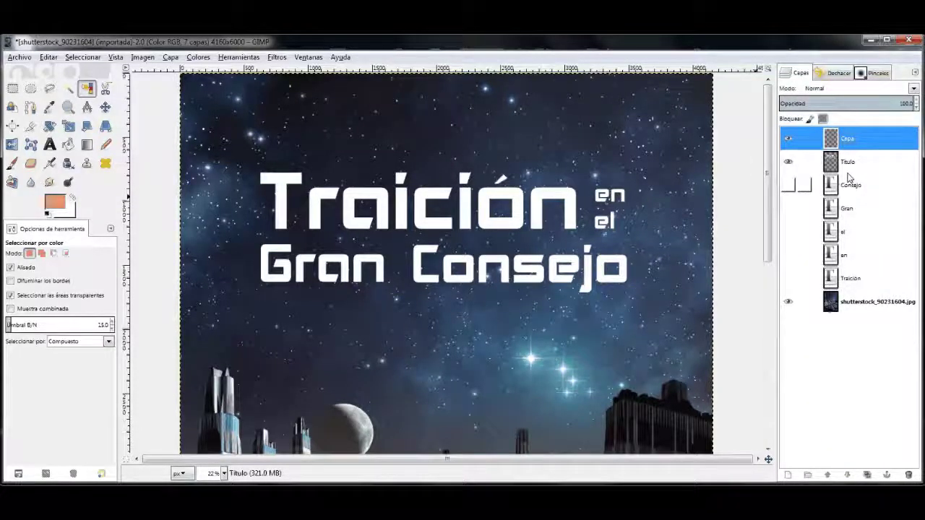
{"action": "left_click_drag", "start_coordinate": [847, 176], "coordinate": [847, 132]}
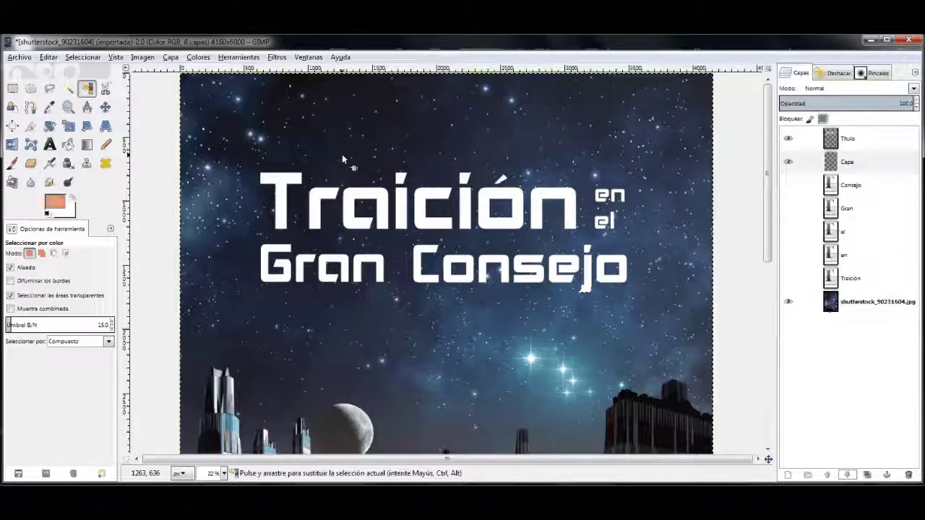
{"action": "left_click", "coordinate": [331, 201]}
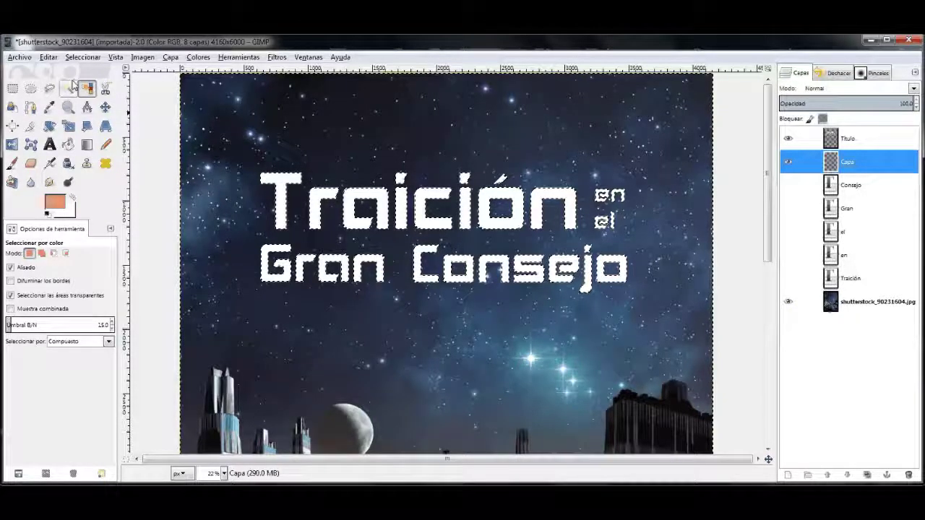
Step: Check the Stroke Selection paint-tool option, then cancel without stroking
{"action": "left_click", "coordinate": [47, 57]}
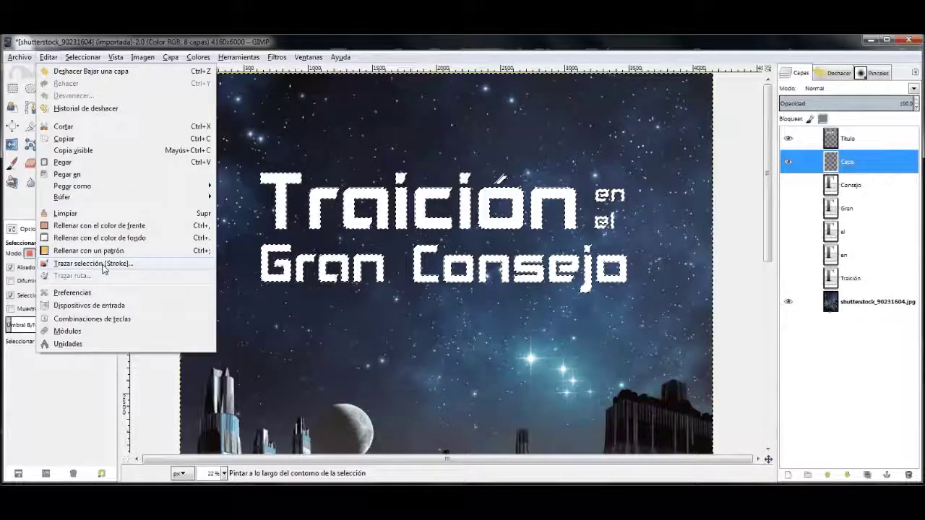
{"action": "left_click", "coordinate": [103, 264]}
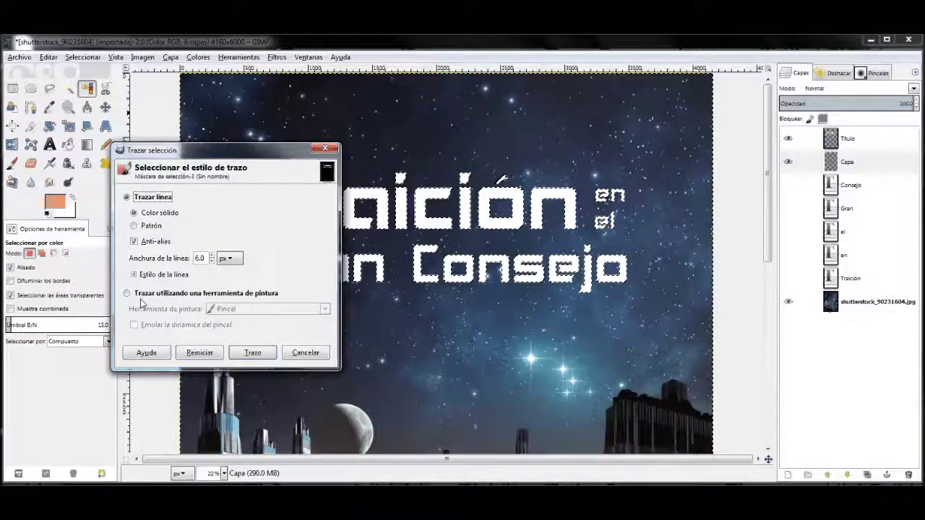
{"action": "left_click", "coordinate": [145, 294]}
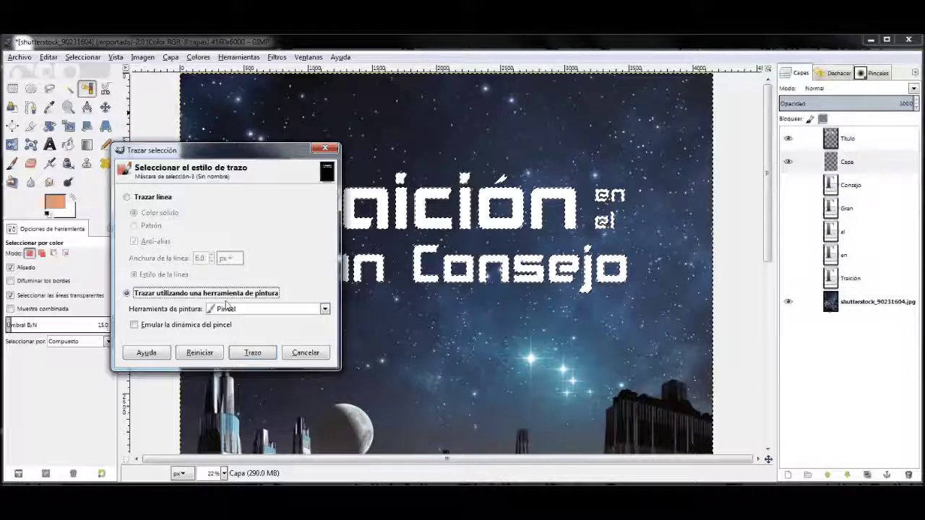
{"action": "key", "text": "Escape"}
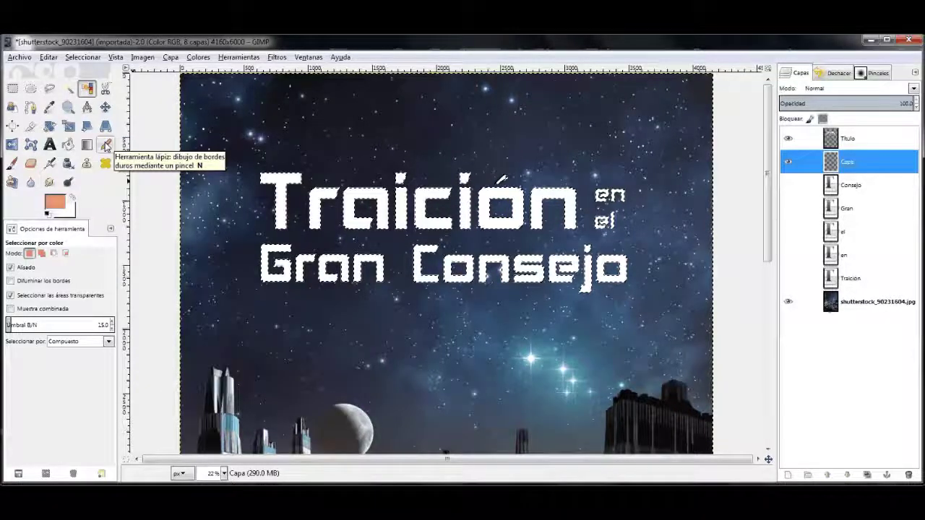
Step: Switch to the Pencil, set its size to 200, and reopen Stroke Selection
{"action": "left_click", "coordinate": [107, 145]}
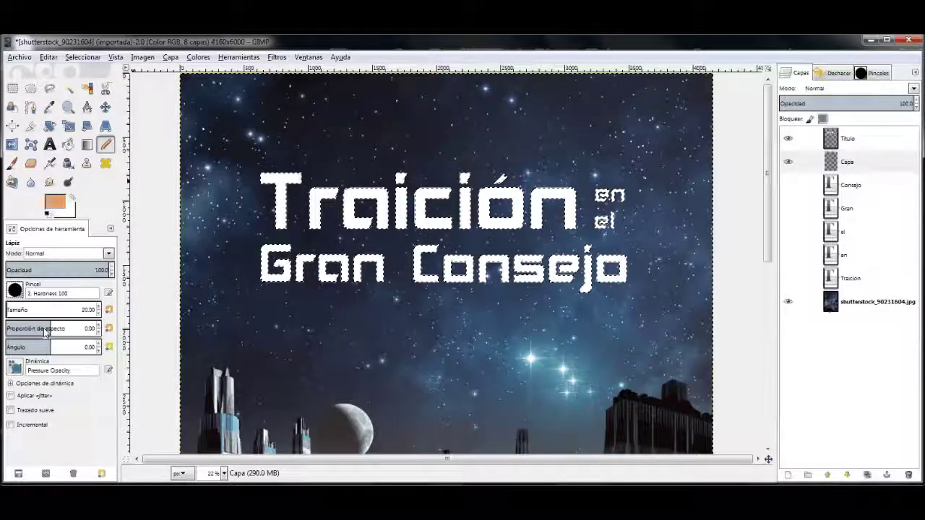
{"action": "left_click", "coordinate": [41, 310]}
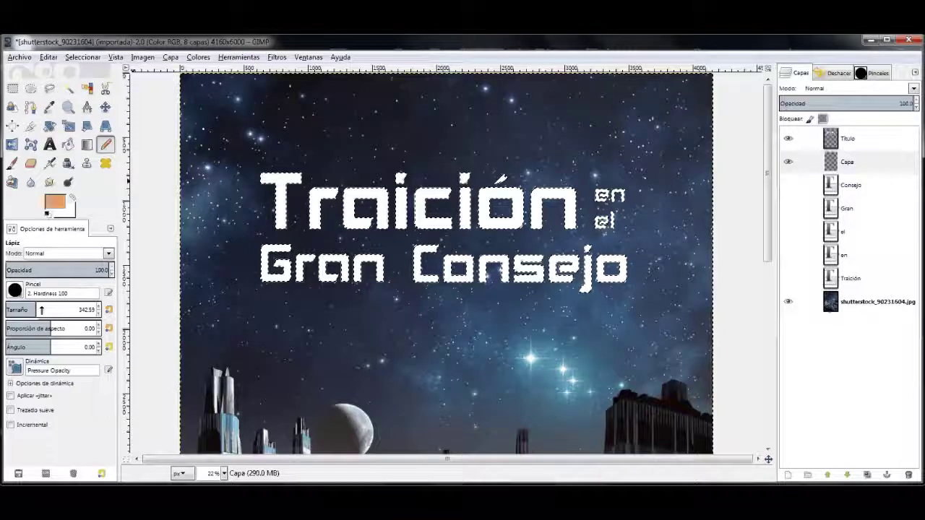
{"action": "left_click_drag", "start_coordinate": [41, 309], "coordinate": [82, 309]}
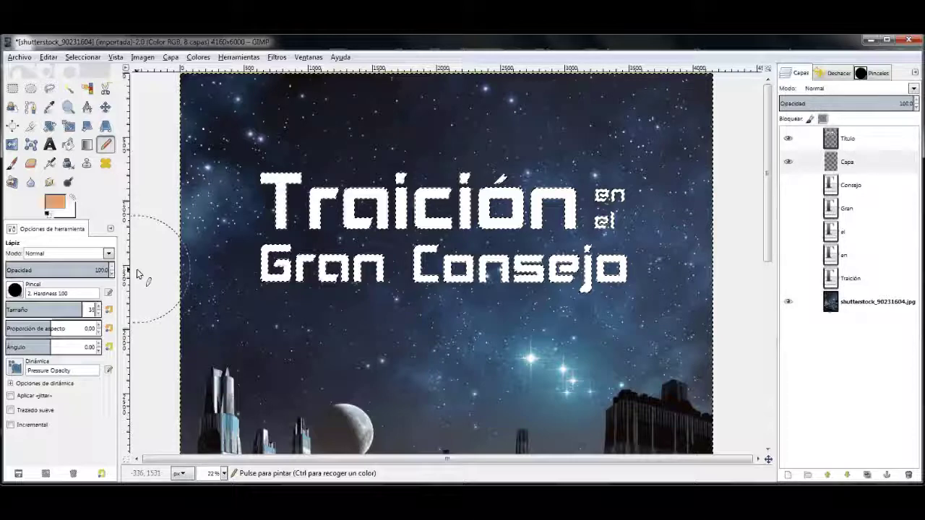
{"action": "left_click", "coordinate": [87, 309]}
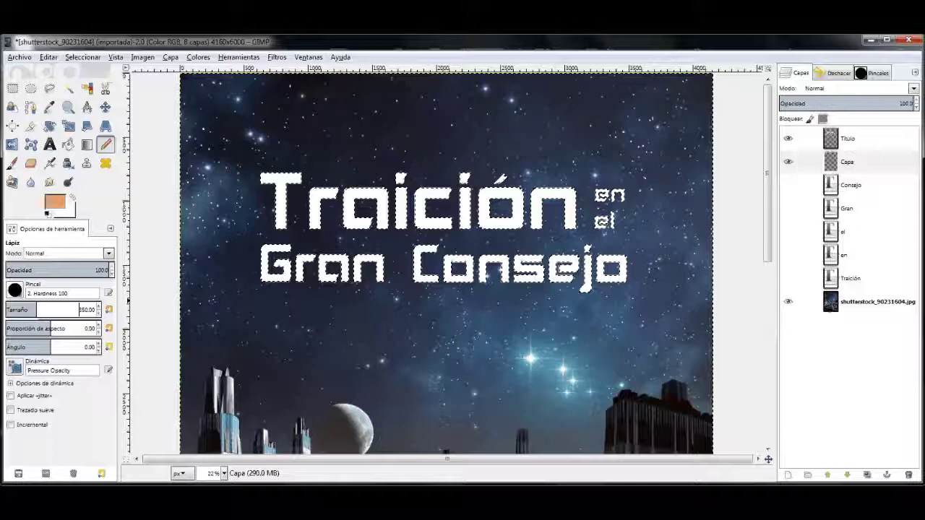
{"action": "type", "text": "25"}
{"action": "key", "text": "Return"}
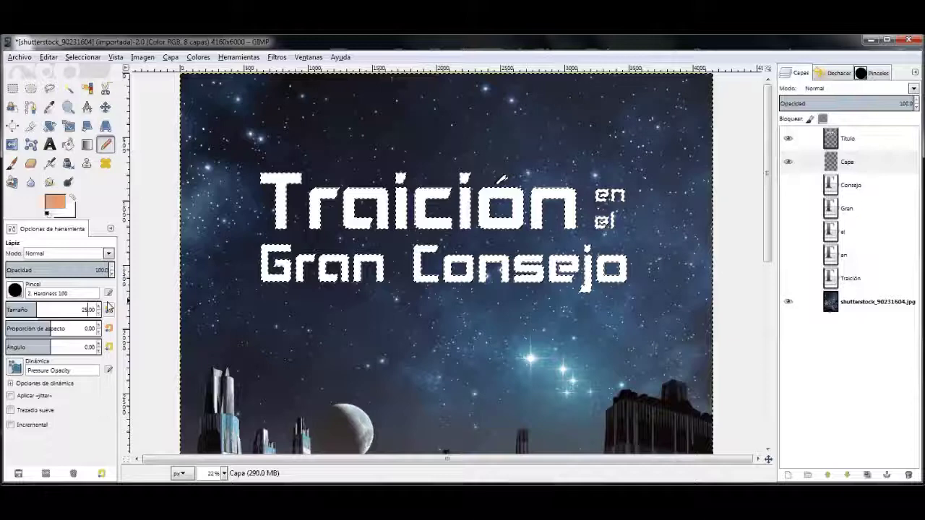
{"action": "left_click", "coordinate": [87, 309]}
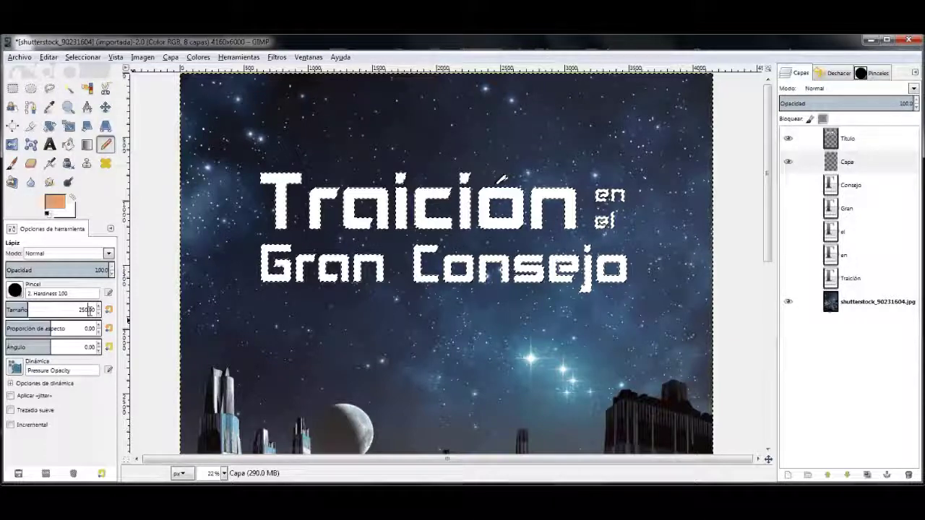
{"action": "type", "text": "200"}
{"action": "key", "text": "Return"}
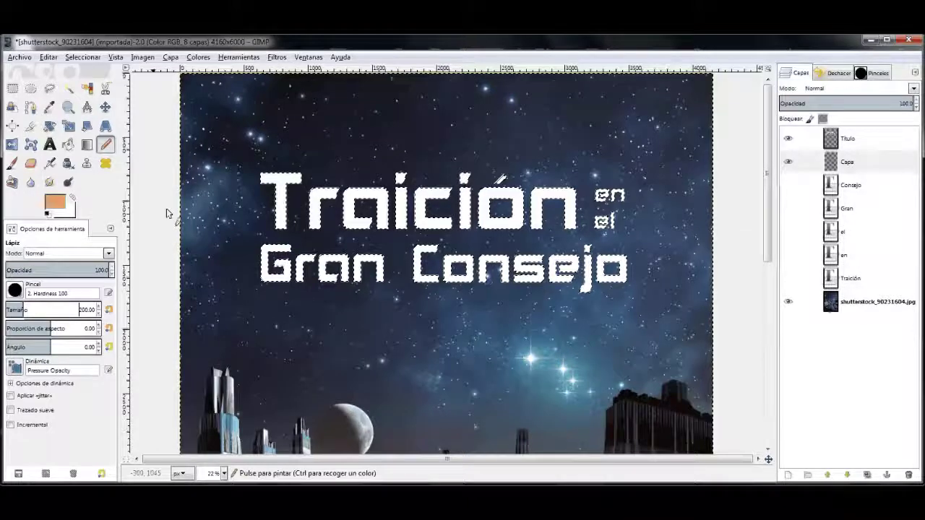
{"action": "key", "text": "alt+e"}
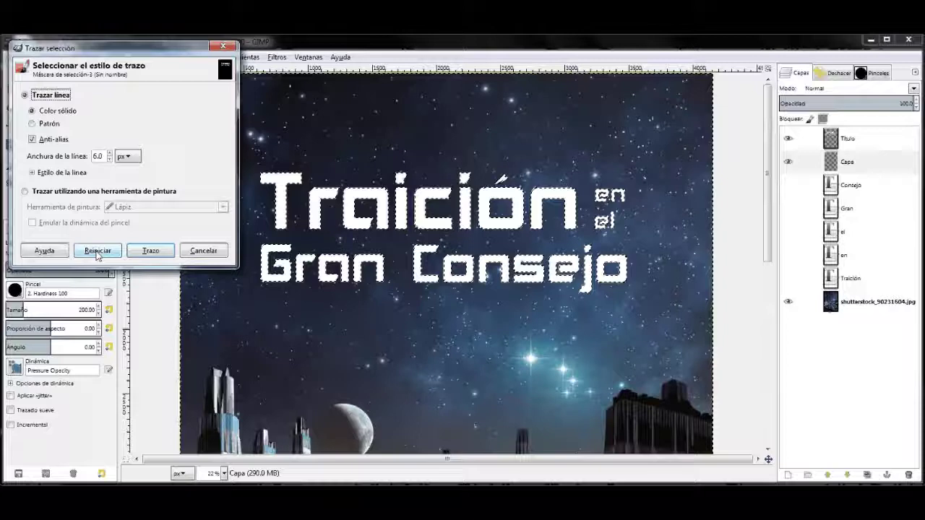
Step: Stroke the title selection with the orange Pencil, then undo the overly thick outline
{"action": "left_click", "coordinate": [79, 191]}
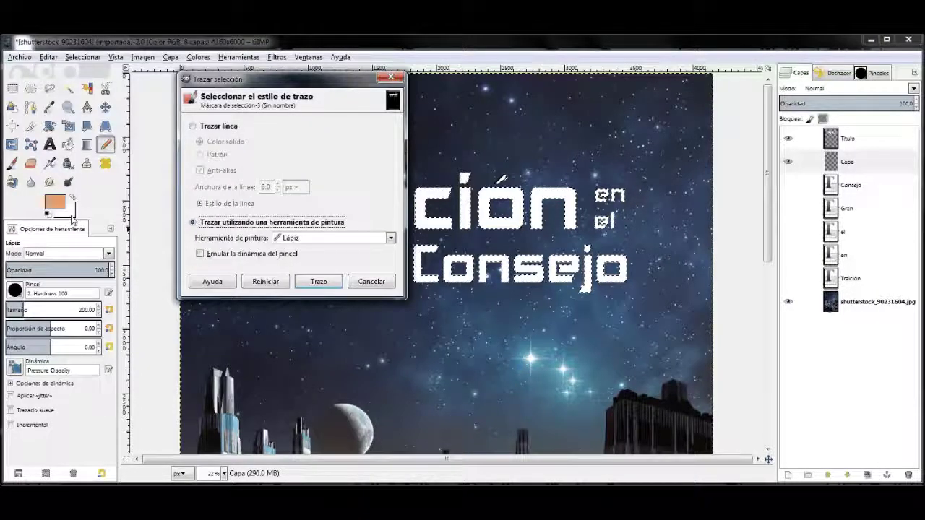
{"action": "left_click", "coordinate": [316, 282]}
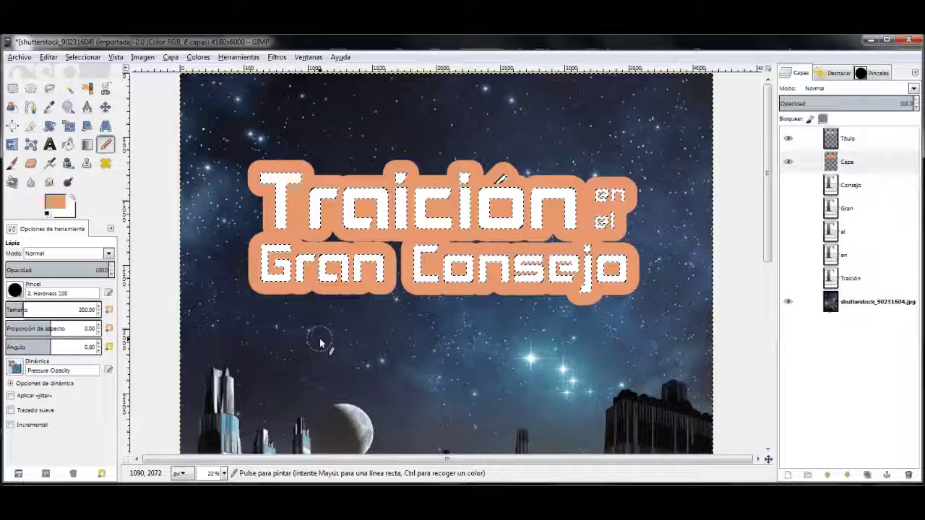
{"action": "key", "text": "ctrl"}
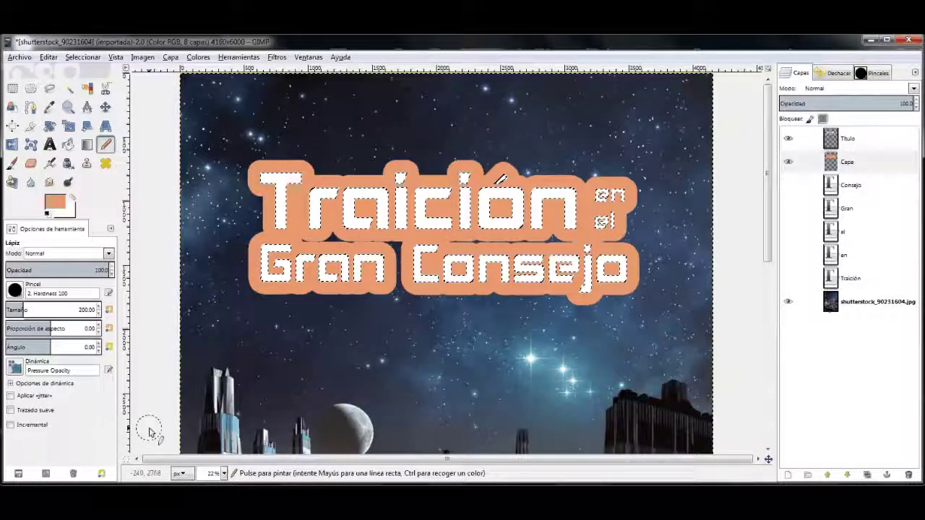
{"action": "key", "text": "ctrl+z"}
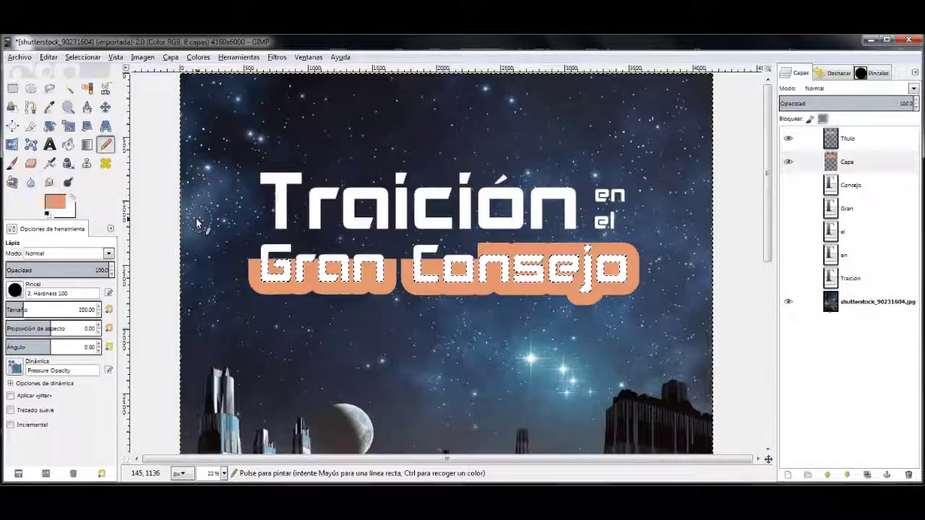
Step: Restroke the title on Capa with a 100 px pencil, deselect, and hide Capa to compare
{"action": "key", "text": "ctrl+z"}
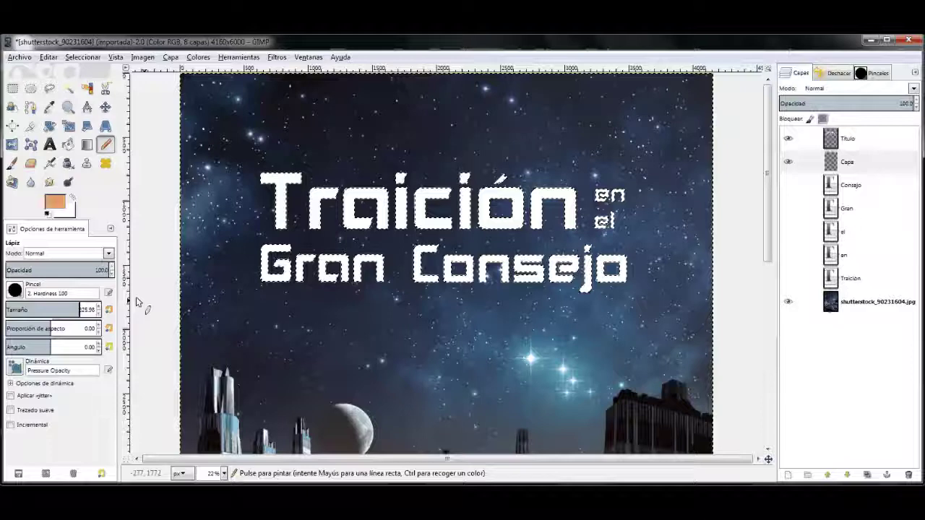
{"action": "left_click", "coordinate": [15, 309]}
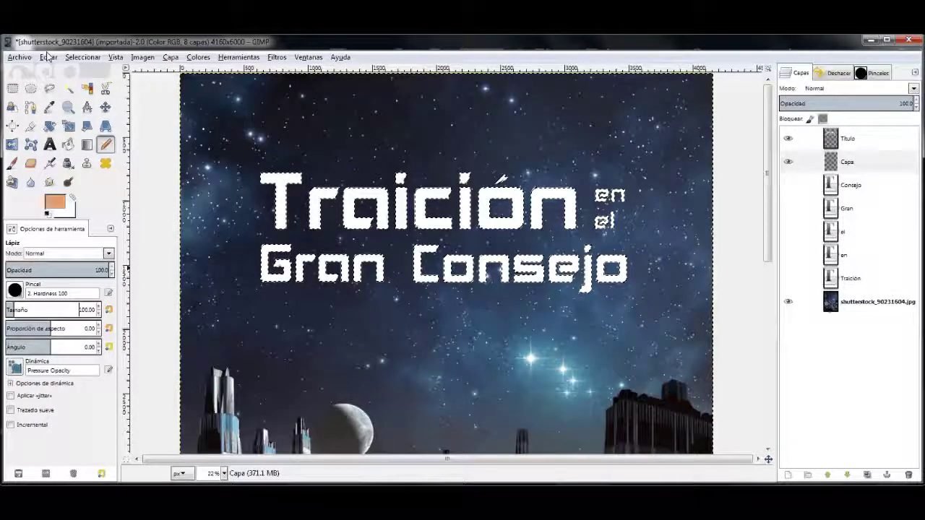
{"action": "left_click", "coordinate": [47, 58]}
{"action": "left_click", "coordinate": [80, 316]}
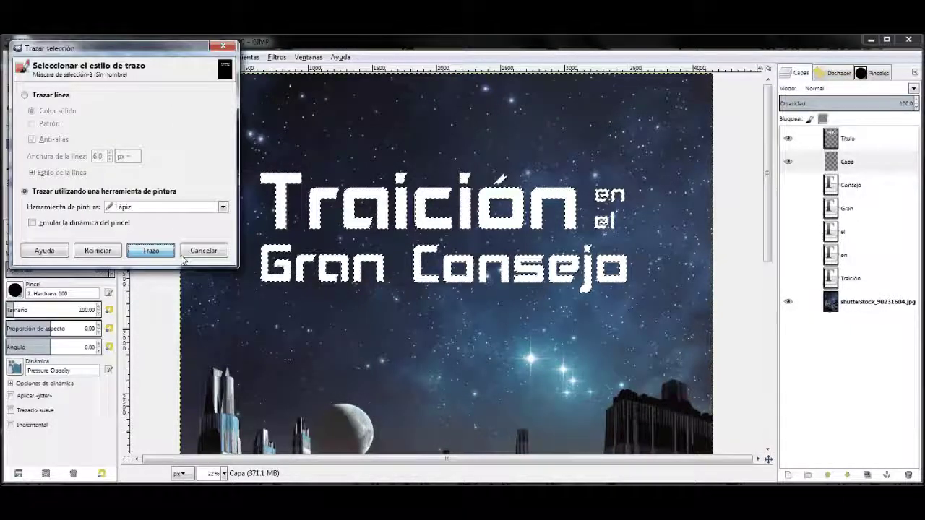
{"action": "left_click", "coordinate": [150, 251]}
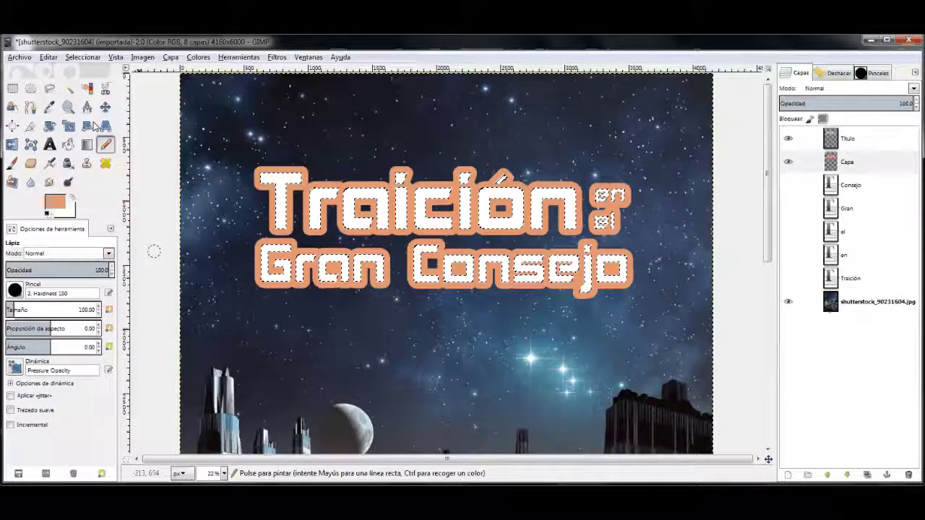
{"action": "key", "text": "ctrl+shift+a"}
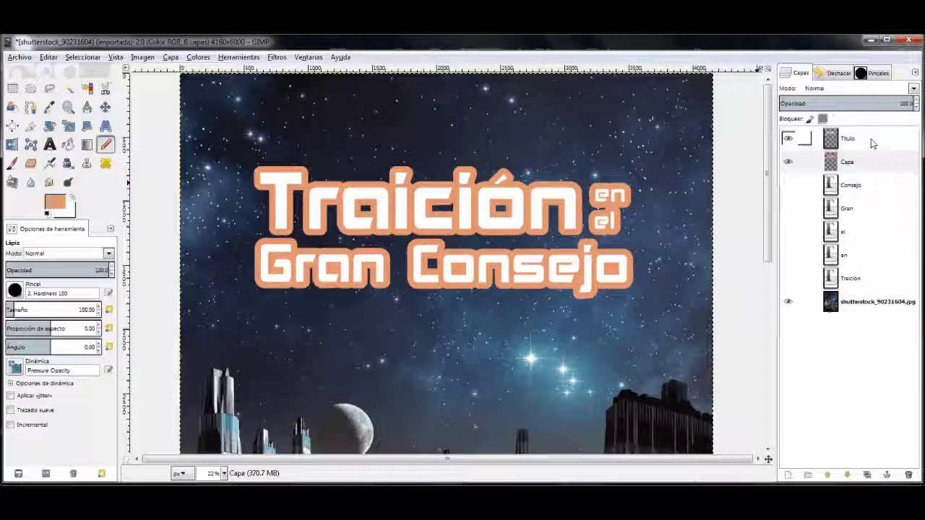
{"action": "left_click", "coordinate": [789, 162]}
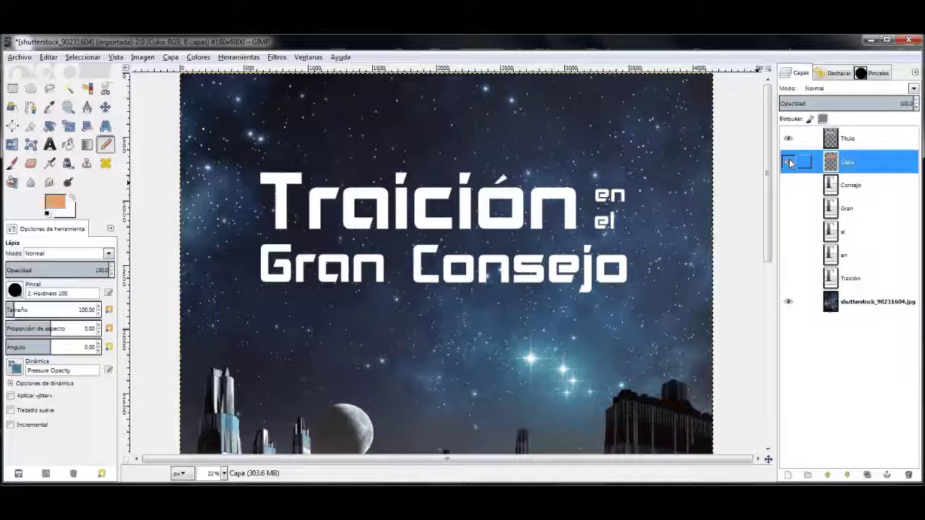
Step: Duplicate the title layers and hide the original Título and Capa layers
{"action": "left_click", "coordinate": [789, 162]}
{"action": "right_click", "coordinate": [852, 142]}
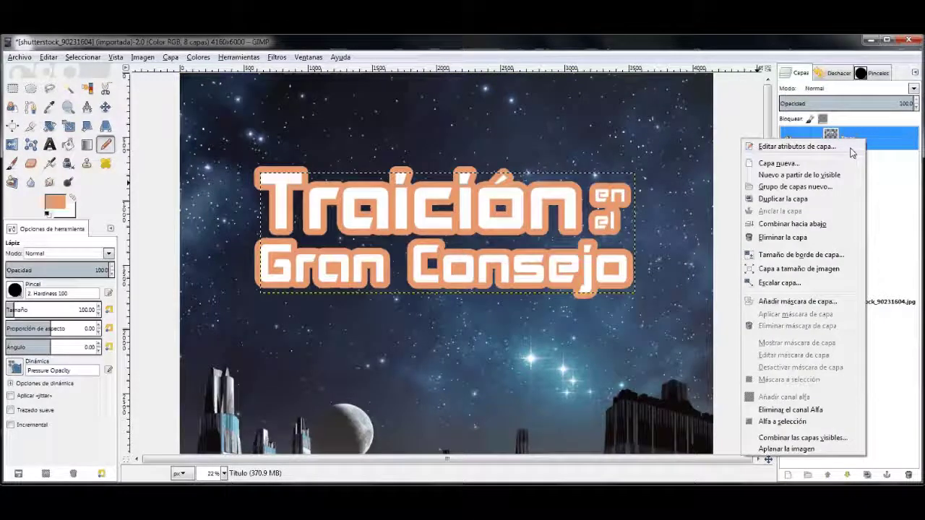
{"action": "right_click", "coordinate": [859, 142]}
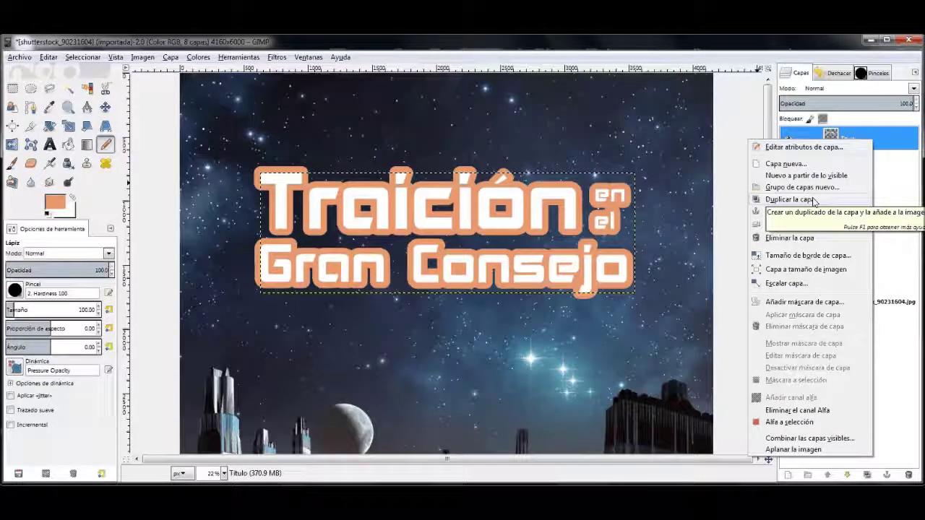
{"action": "left_click", "coordinate": [814, 201]}
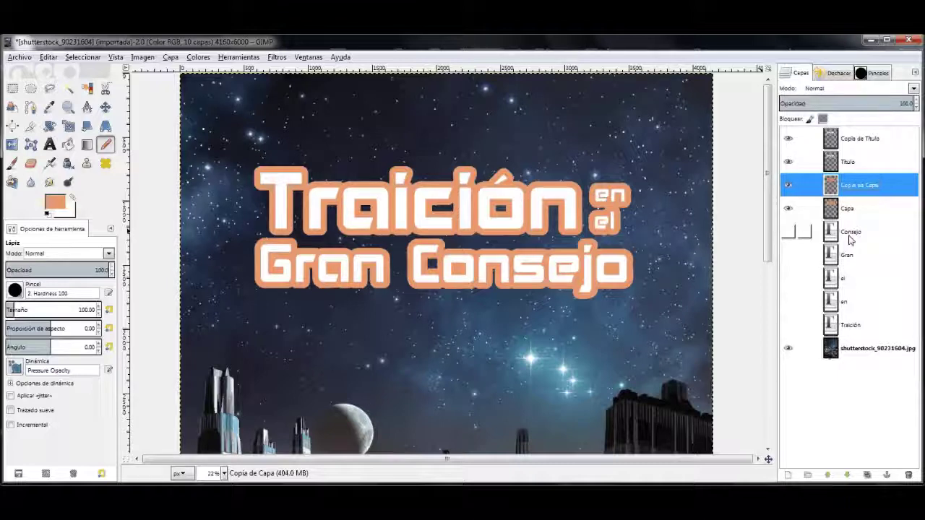
{"action": "left_click", "coordinate": [788, 209]}
{"action": "left_click", "coordinate": [788, 161]}
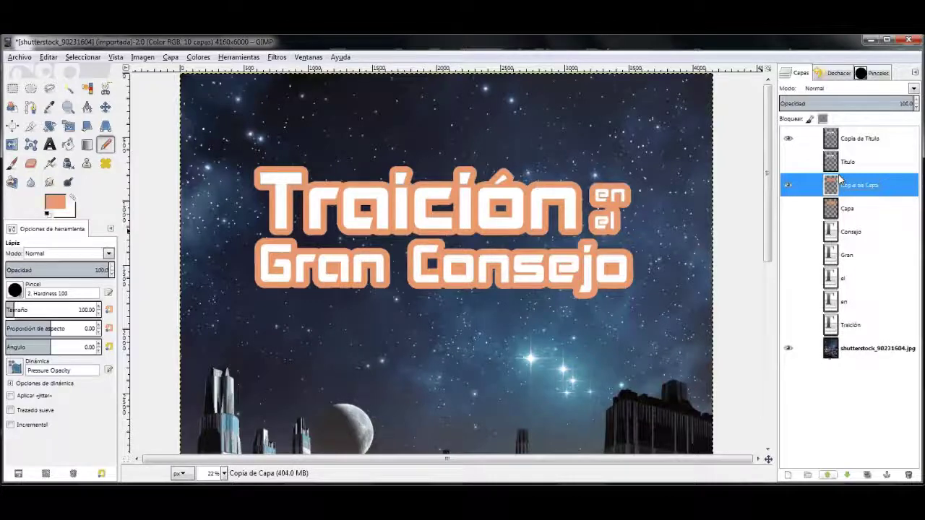
Step: Merge the title copy down onto the outline copy and rename it 'Titulo contorno'
{"action": "right_click", "coordinate": [858, 141]}
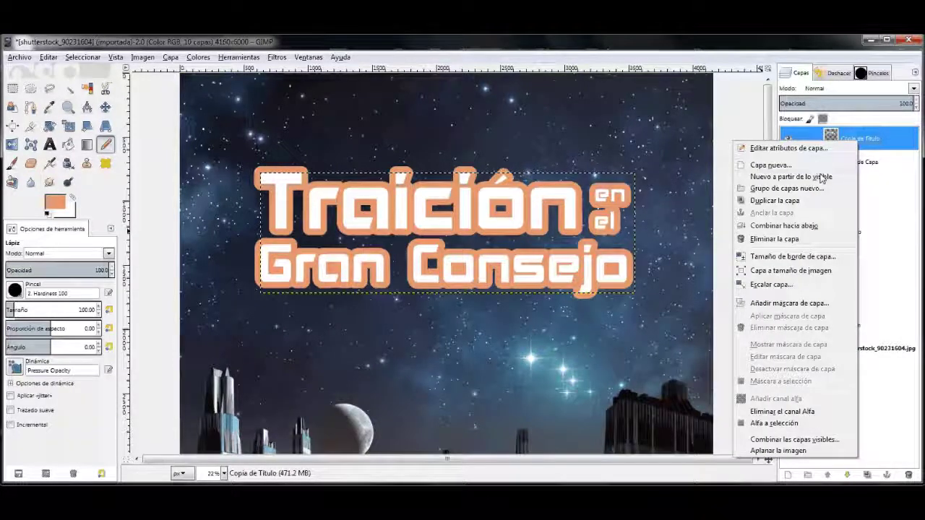
{"action": "left_click", "coordinate": [784, 225]}
{"action": "key", "text": "shift+t"}
{"action": "type", "text": "itul"}
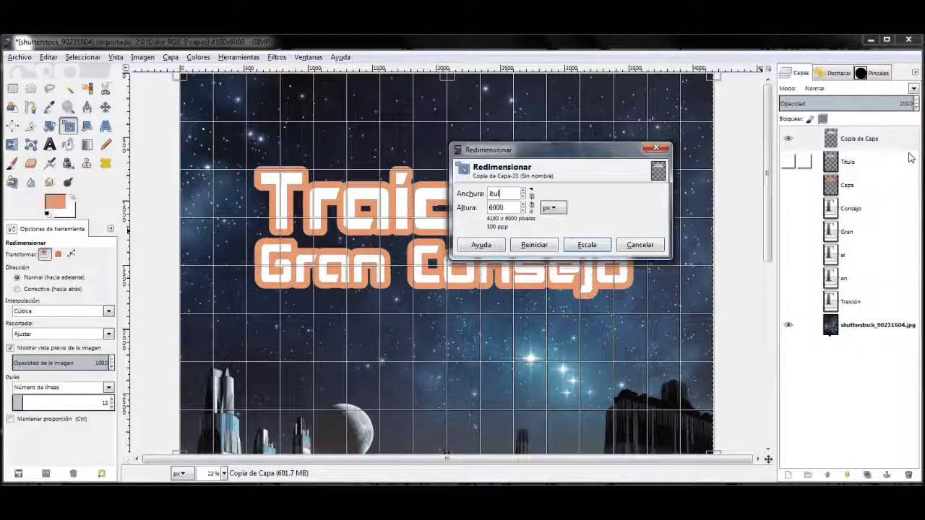
{"action": "key", "text": "Escape"}
{"action": "double_click", "coordinate": [858, 138]}
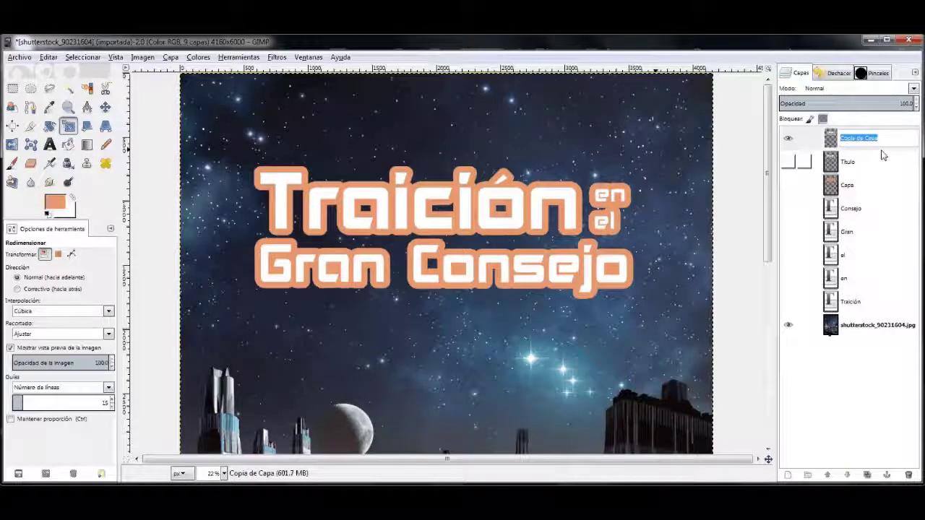
{"action": "type", "text": "Titulo contorno"}
{"action": "key", "text": "Return"}
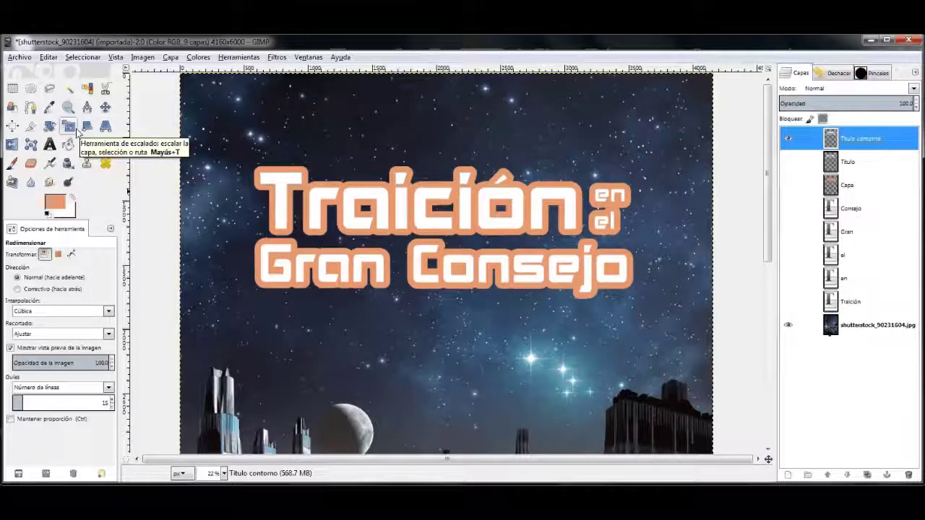
Step: Warp Titulo contorno with the Perspective tool, pulling both top corners up and outward
{"action": "left_click", "coordinate": [105, 125]}
{"action": "left_click", "coordinate": [336, 225]}
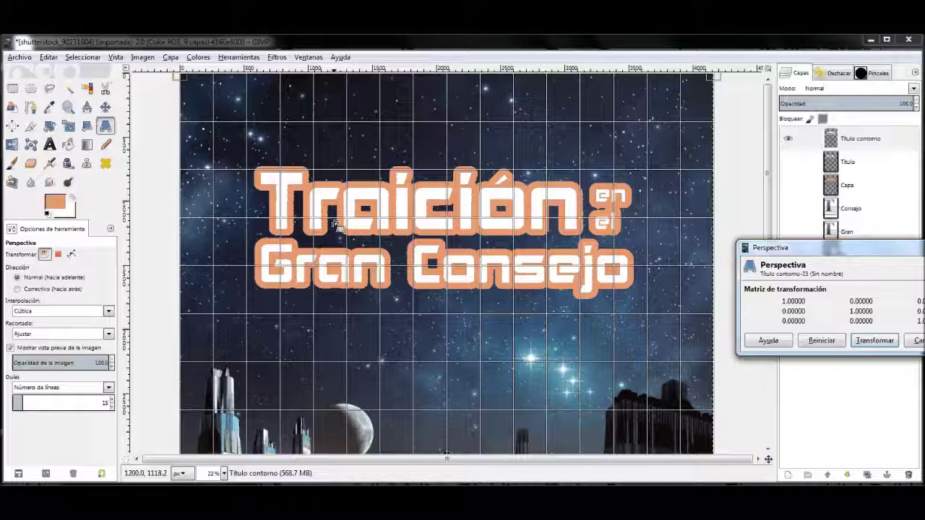
{"action": "left_click_drag", "start_coordinate": [713, 75], "coordinate": [738, 73]}
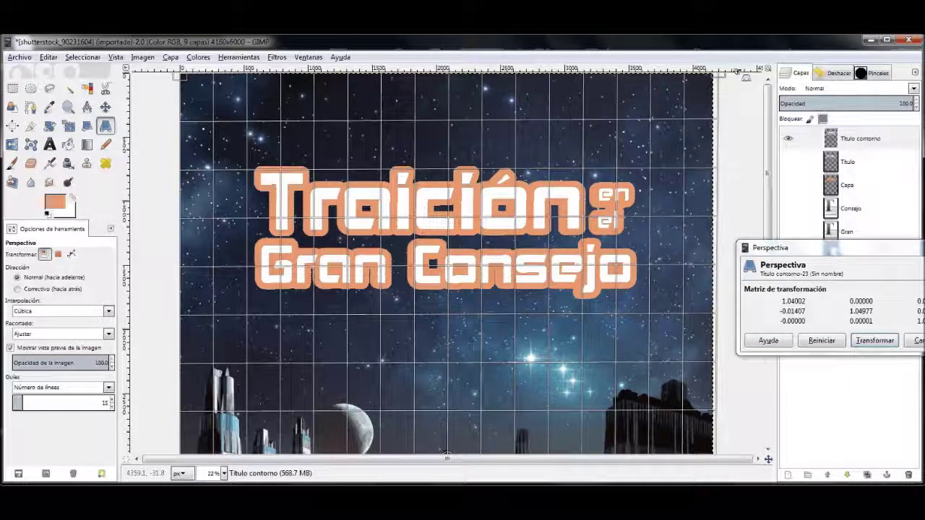
{"action": "left_click", "coordinate": [224, 474]}
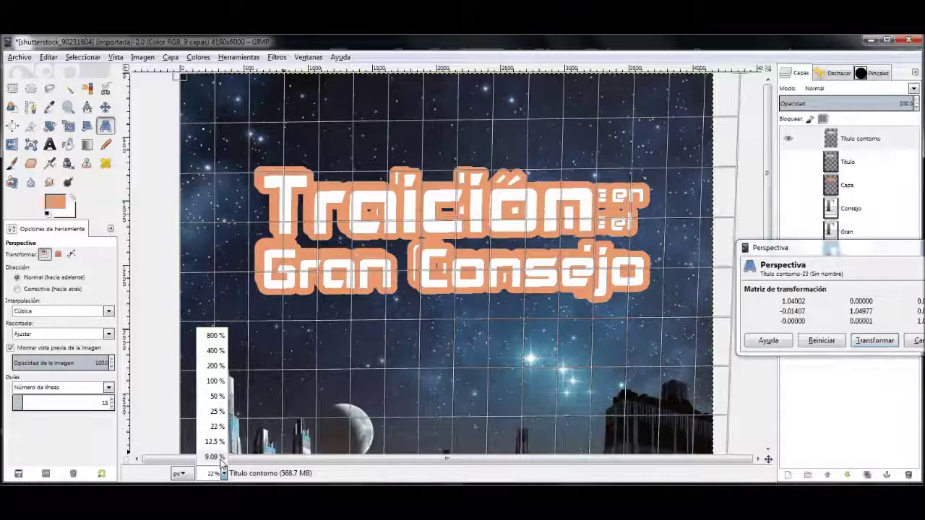
{"action": "left_click", "coordinate": [217, 456]}
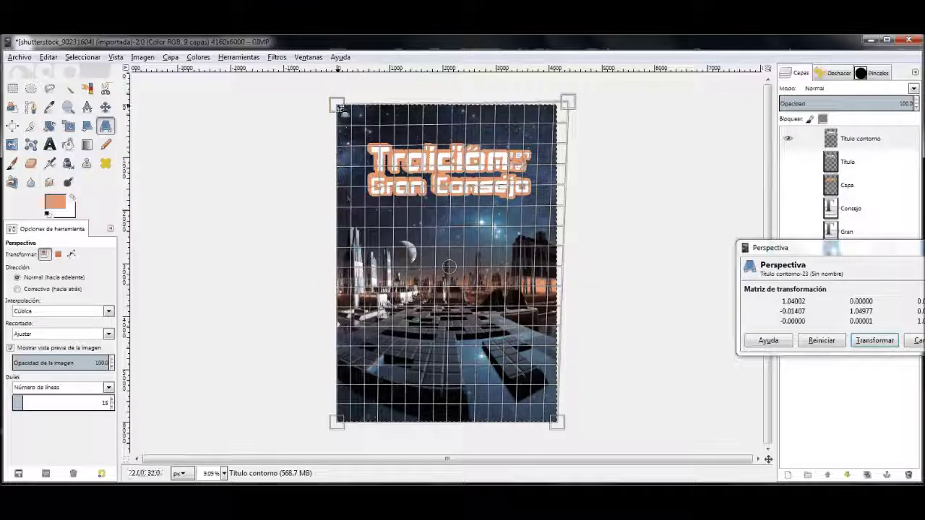
{"action": "left_click_drag", "start_coordinate": [337, 105], "coordinate": [319, 94]}
{"action": "left_click_drag", "start_coordinate": [566, 105], "coordinate": [582, 96]}
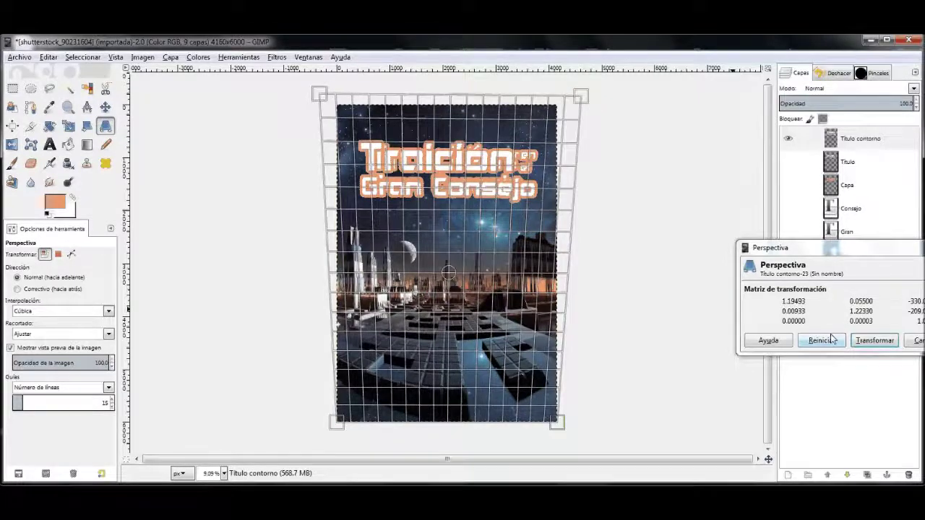
{"action": "left_click", "coordinate": [875, 341]}
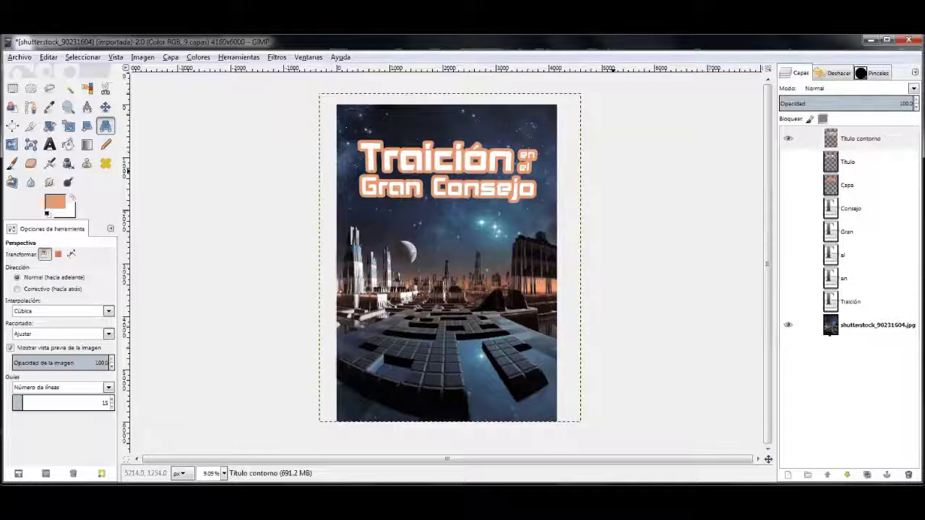
Step: Zoom in on the title, try skewing its top-left corner, then undo the skew
{"action": "left_click", "coordinate": [221, 474]}
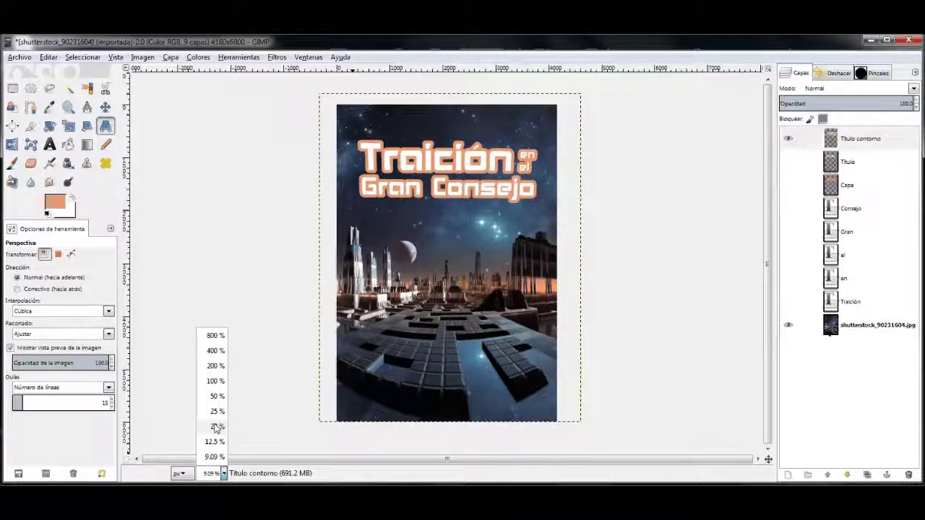
{"action": "left_click", "coordinate": [217, 427]}
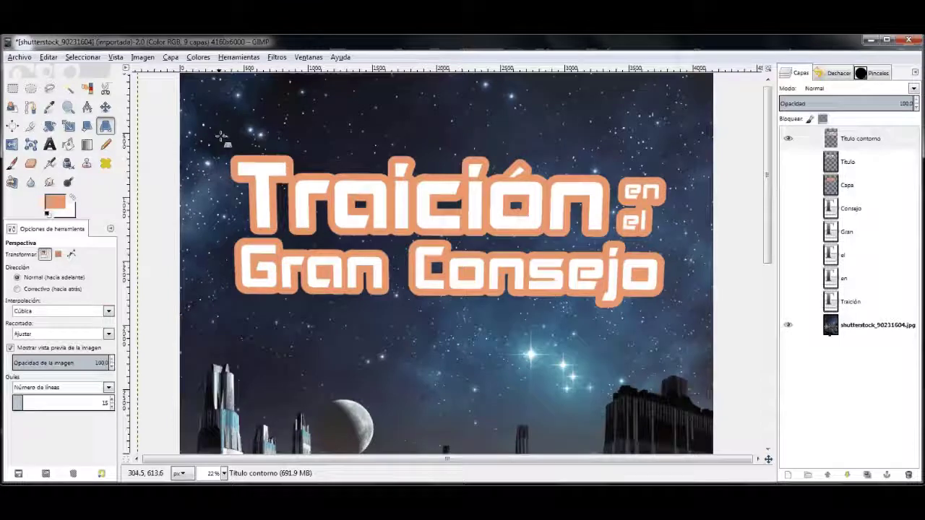
{"action": "left_click_drag", "start_coordinate": [221, 137], "coordinate": [241, 144]}
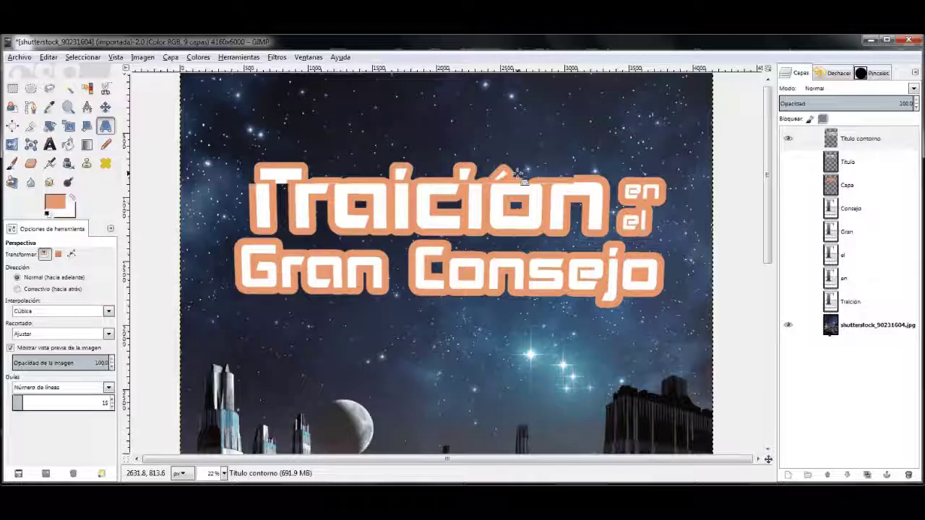
{"action": "key", "text": "ctrl+z"}
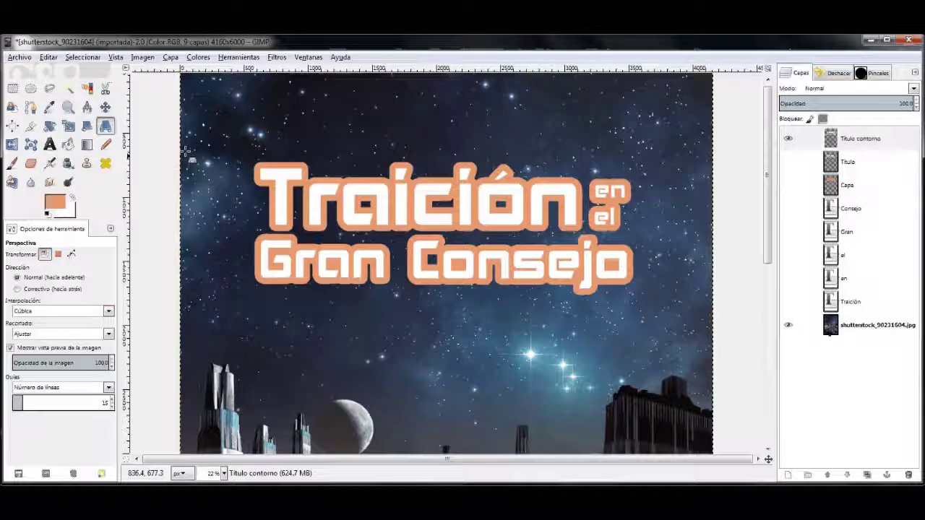
Step: Offset the Titulo contorno outline a few pixels down-right behind the white title
{"action": "key", "text": "m"}
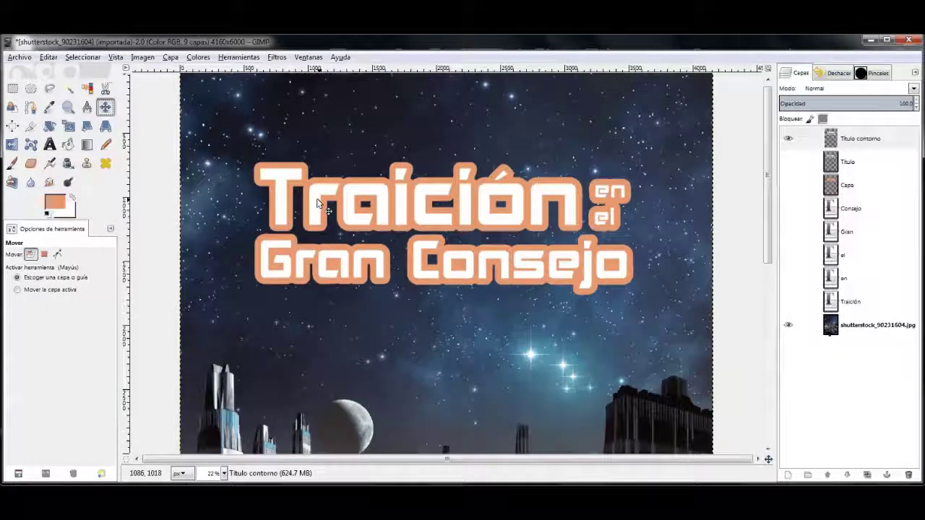
{"action": "left_click_drag", "start_coordinate": [316, 202], "coordinate": [329, 204]}
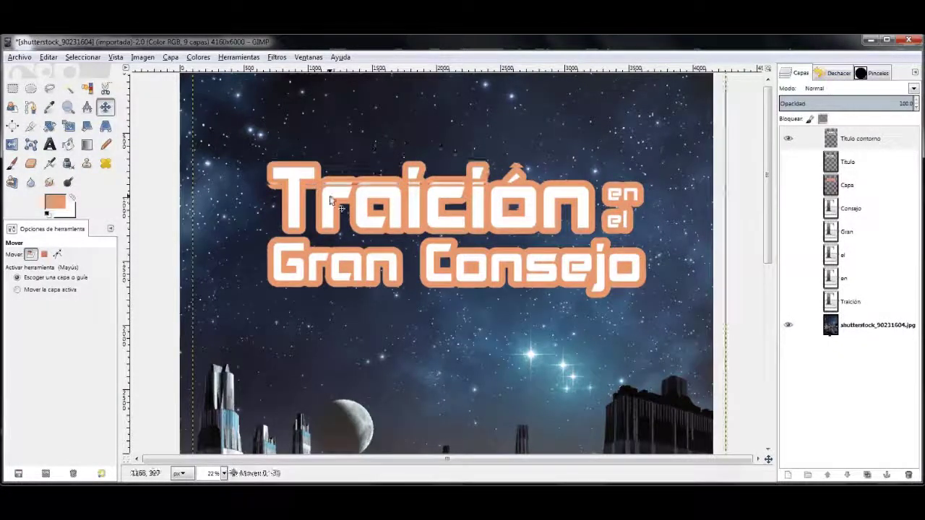
{"action": "left_click_drag", "start_coordinate": [355, 220], "coordinate": [355, 214]}
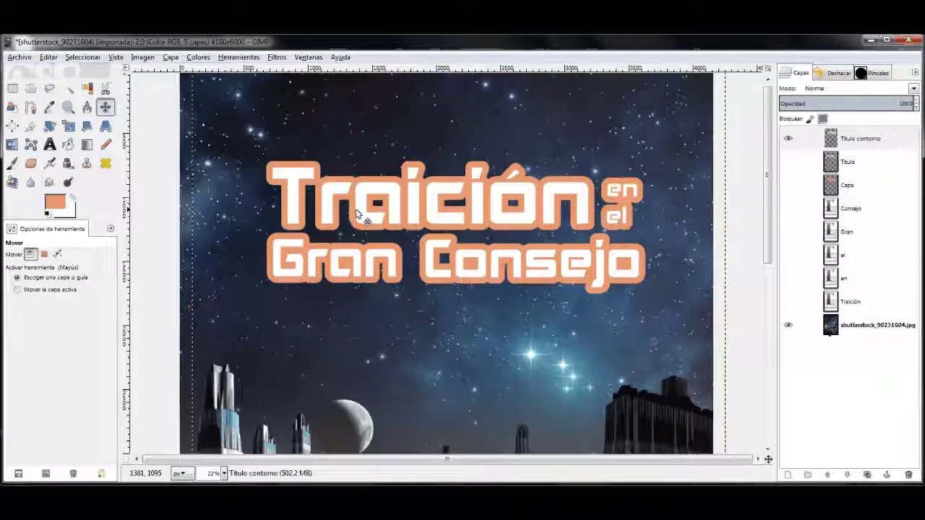
{"action": "left_click_drag", "start_coordinate": [450, 228], "coordinate": [455, 234]}
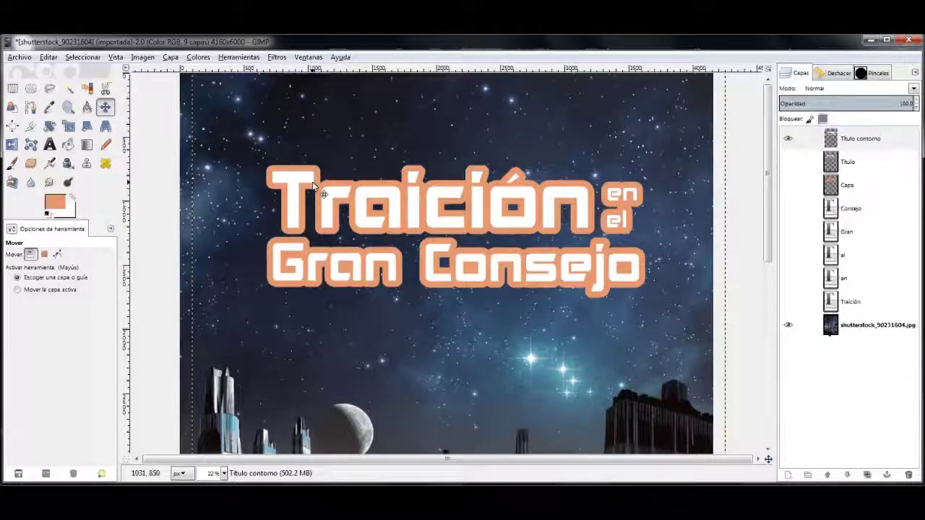
{"action": "key", "text": "t"}
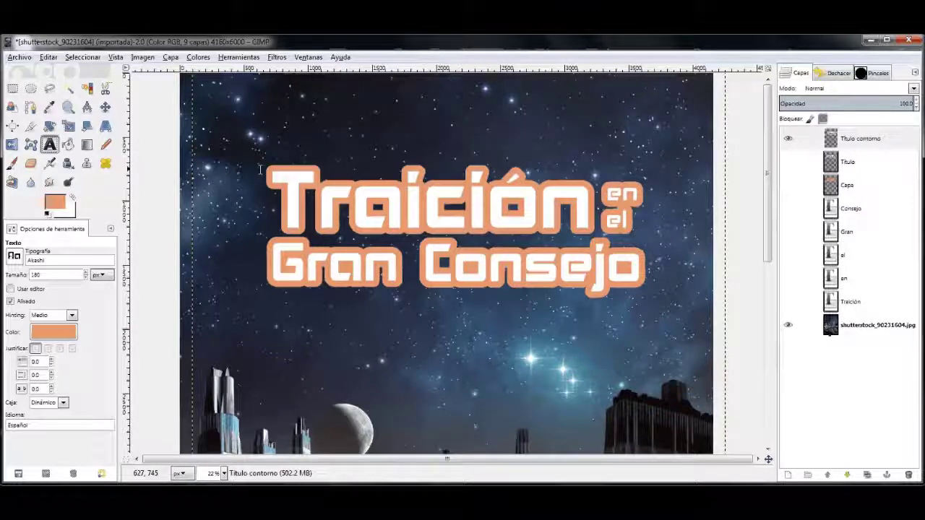
Step: Choose Exo 2 Bold as the text font and start a text box near the top
{"action": "left_click", "coordinate": [14, 256]}
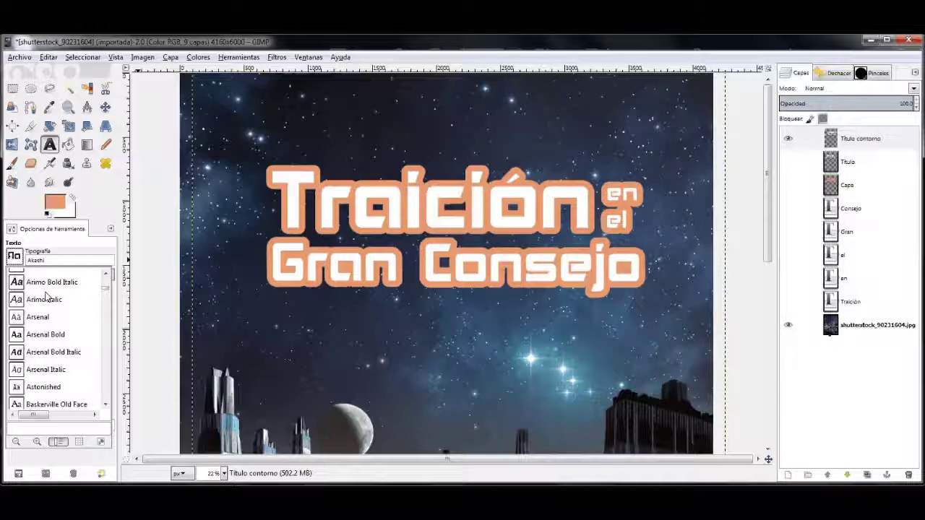
{"action": "scroll", "coordinate": [45, 299], "scroll_direction": "down", "scroll_amount": 5}
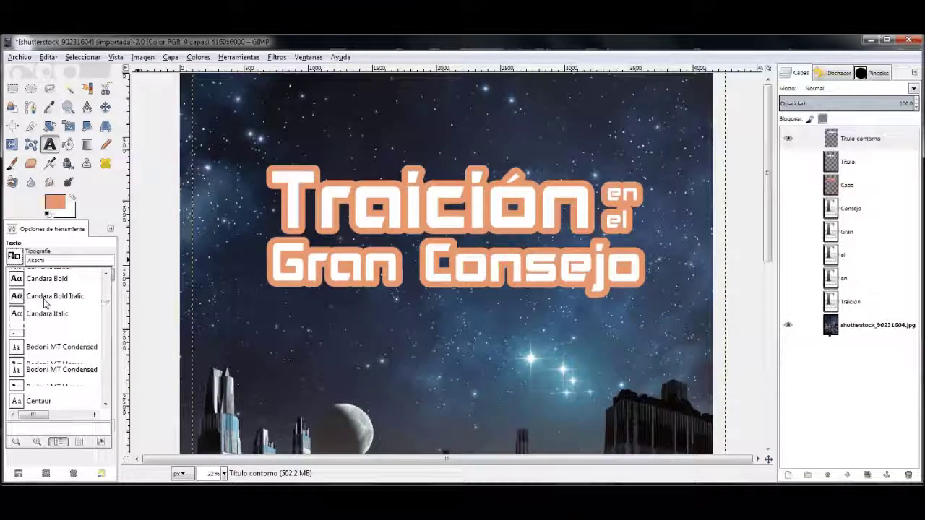
{"action": "scroll", "coordinate": [58, 345], "scroll_direction": "down", "scroll_amount": 5}
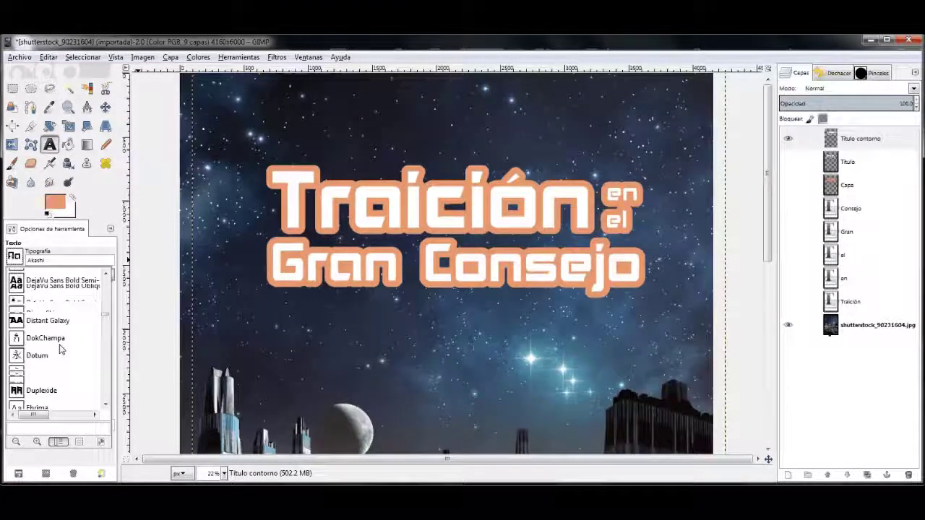
{"action": "key", "text": "Escape"}
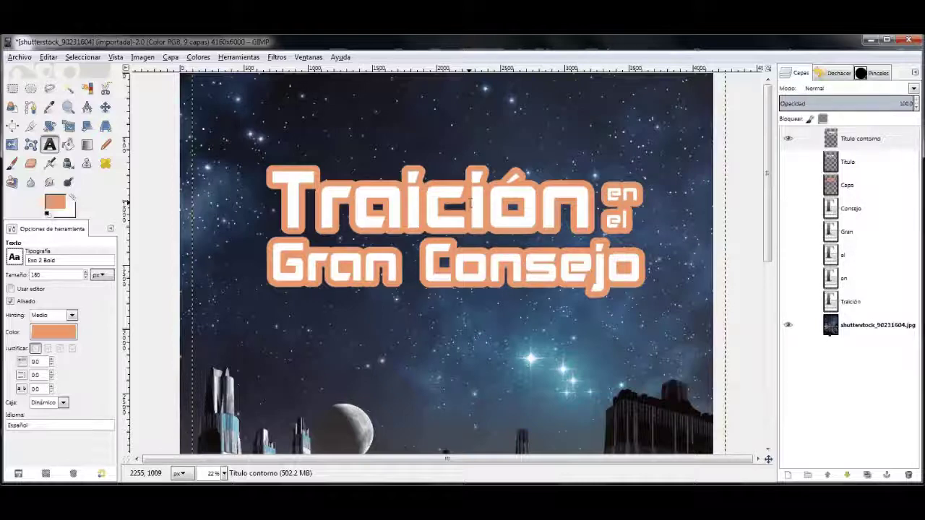
{"action": "left_click", "coordinate": [367, 86]}
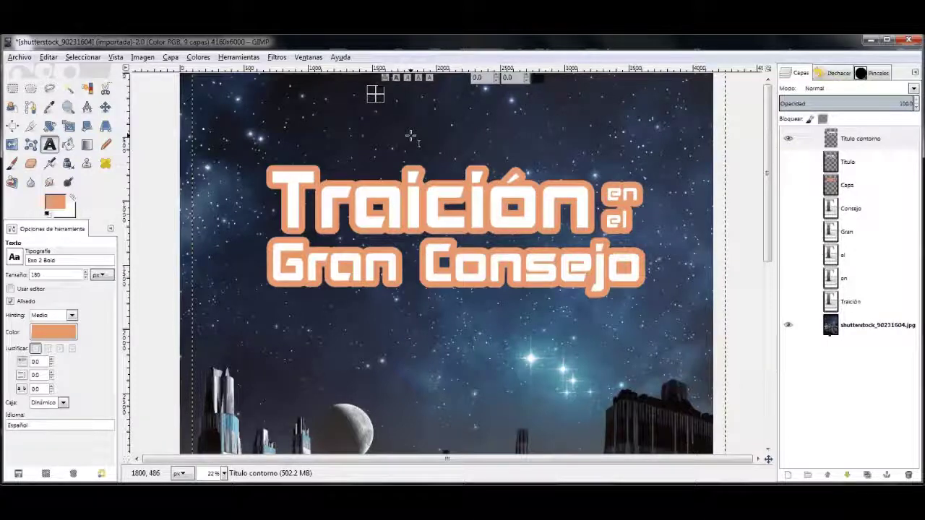
Step: Type the series line 'LA AMENAZA TREYANA - LIBRO' and move it to the top centre
{"action": "type", "text": "LA AM"}
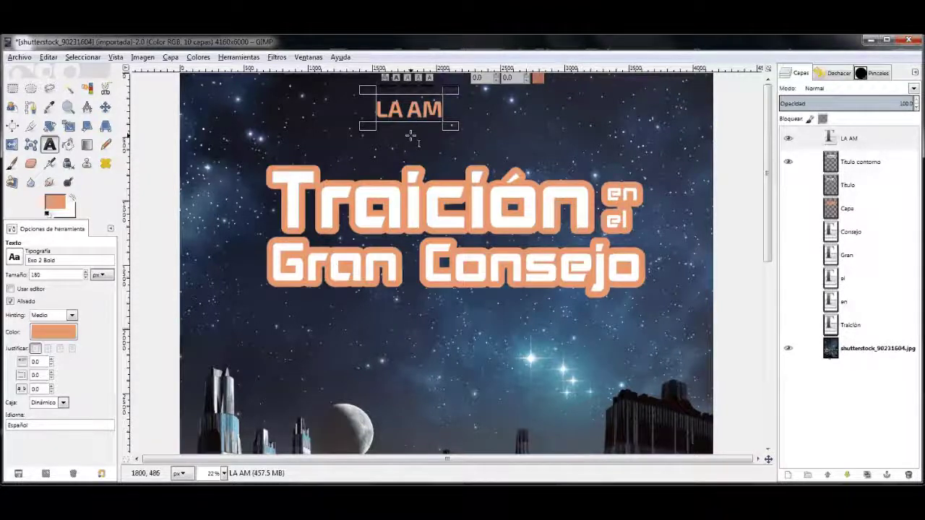
{"action": "type", "text": "ENAZA TREYAN"}
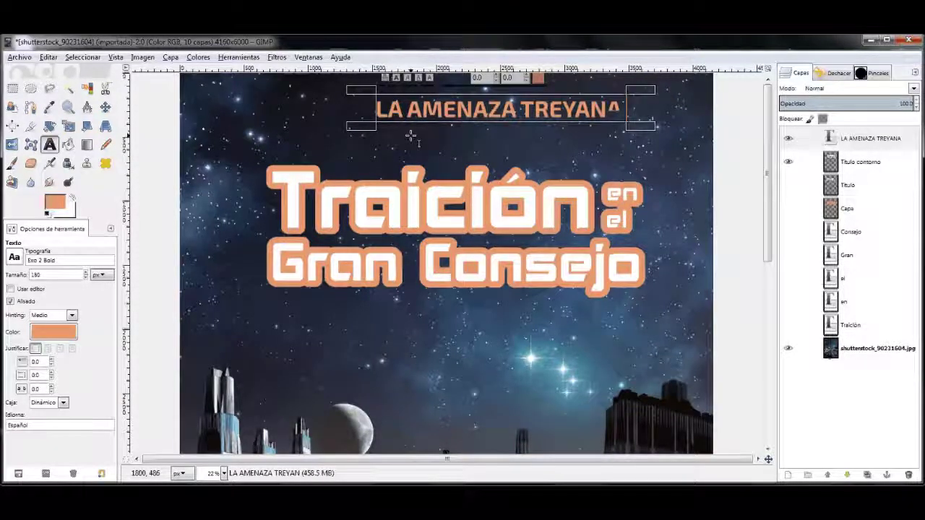
{"action": "type", "text": "A - LIBRO"}
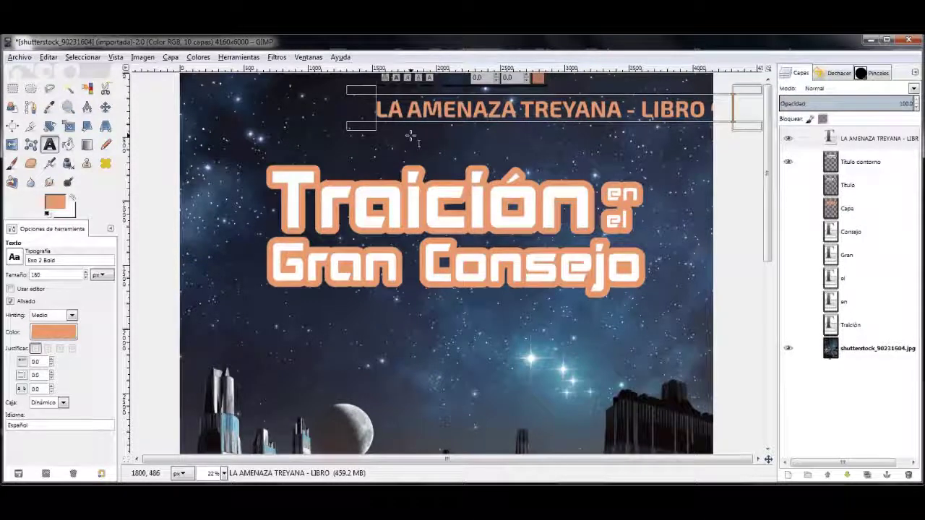
{"action": "key", "text": "Escape"}
{"action": "key", "text": "m"}
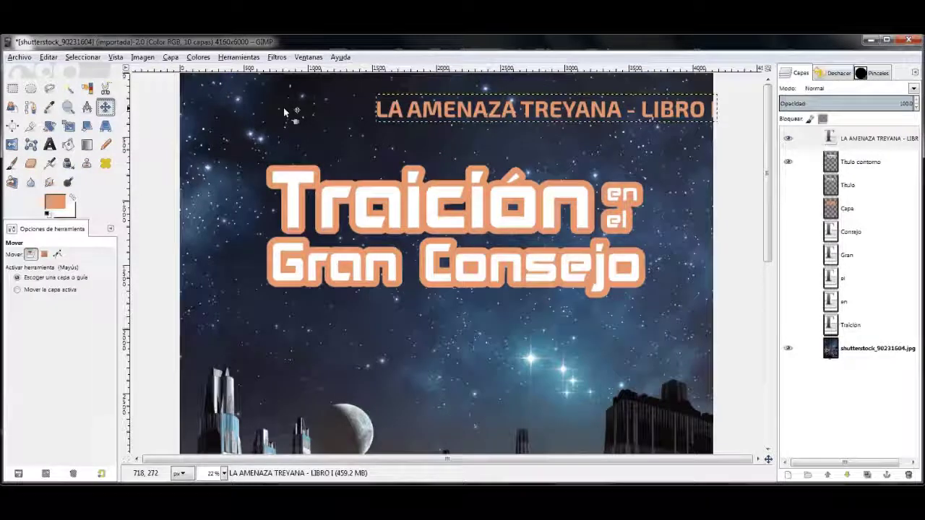
{"action": "left_click_drag", "start_coordinate": [434, 110], "coordinate": [352, 101]}
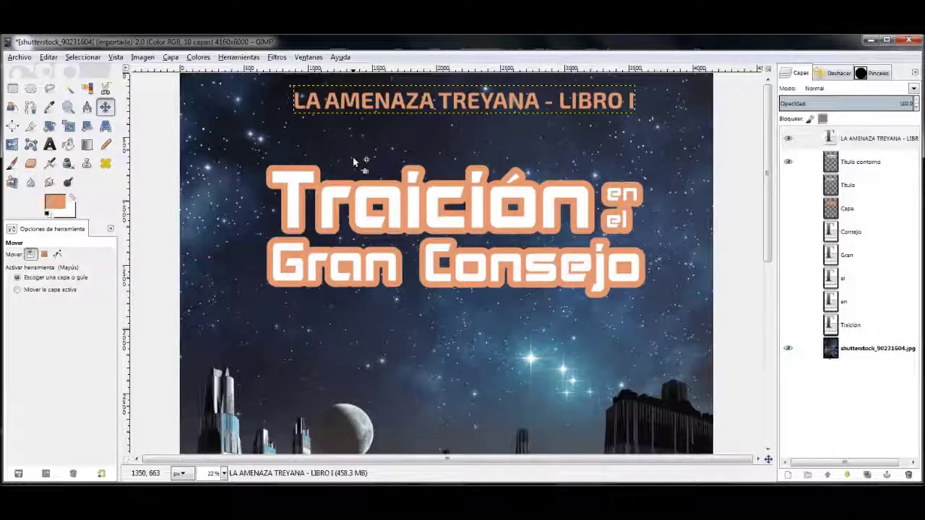
Step: Resize the series line text to 100 px and re-centre it above the title
{"action": "key", "text": "t"}
{"action": "triple_click", "coordinate": [354, 101]}
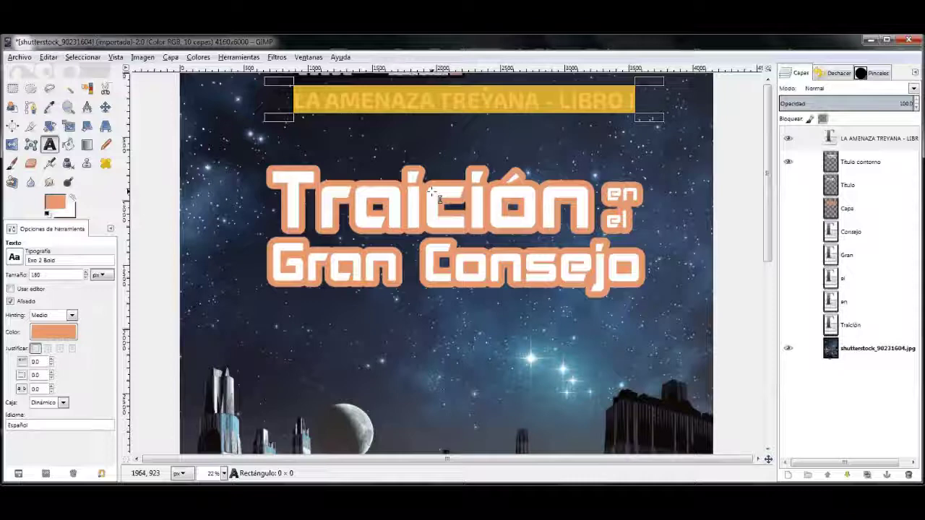
{"action": "scroll", "coordinate": [431, 191], "scroll_direction": "down", "scroll_amount": 2}
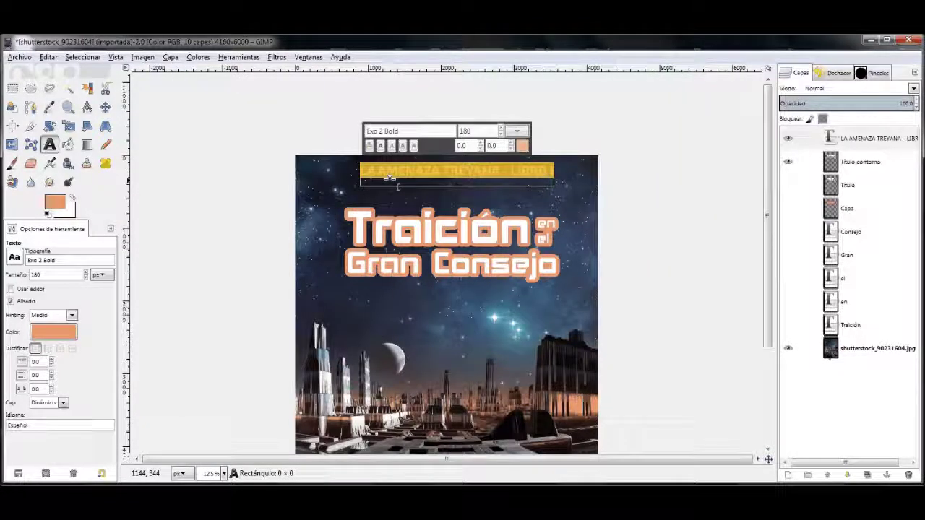
{"action": "double_click", "coordinate": [477, 131]}
{"action": "type", "text": "100"}
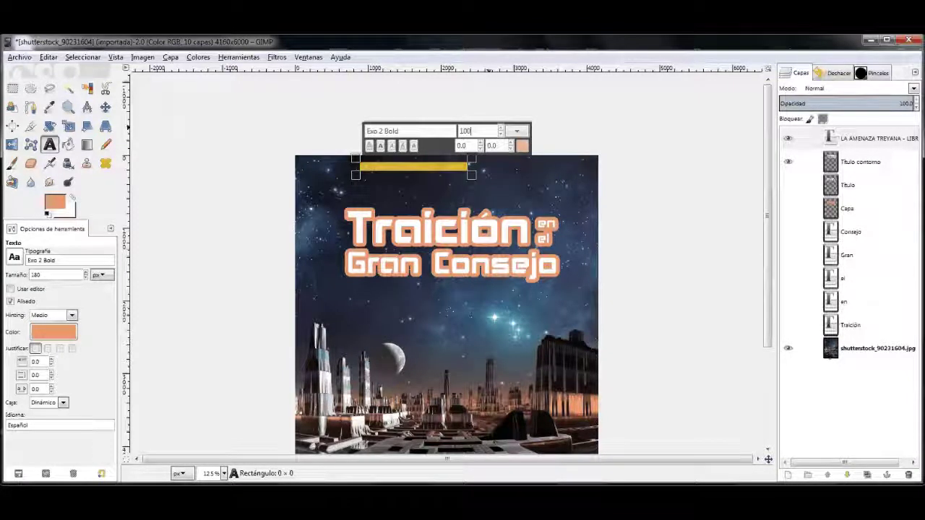
{"action": "type", "text": "m"}
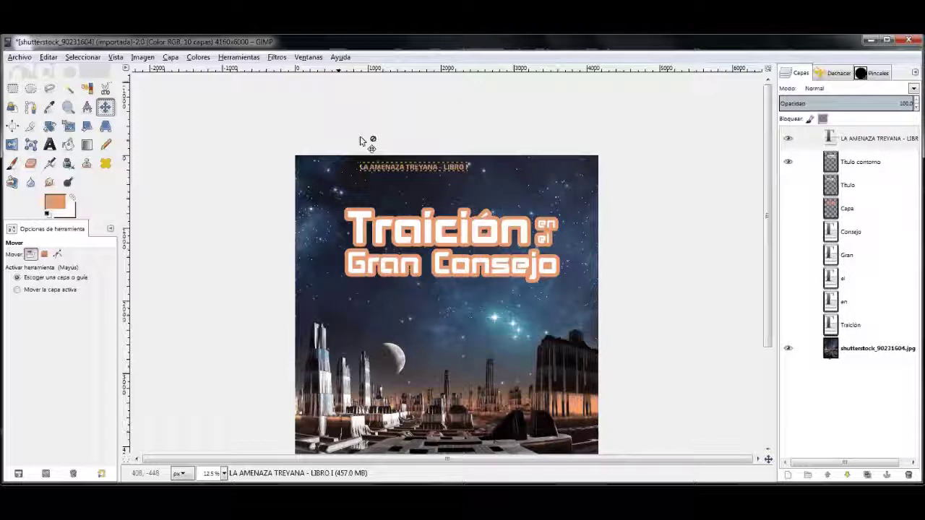
{"action": "left_click_drag", "start_coordinate": [391, 171], "coordinate": [426, 173]}
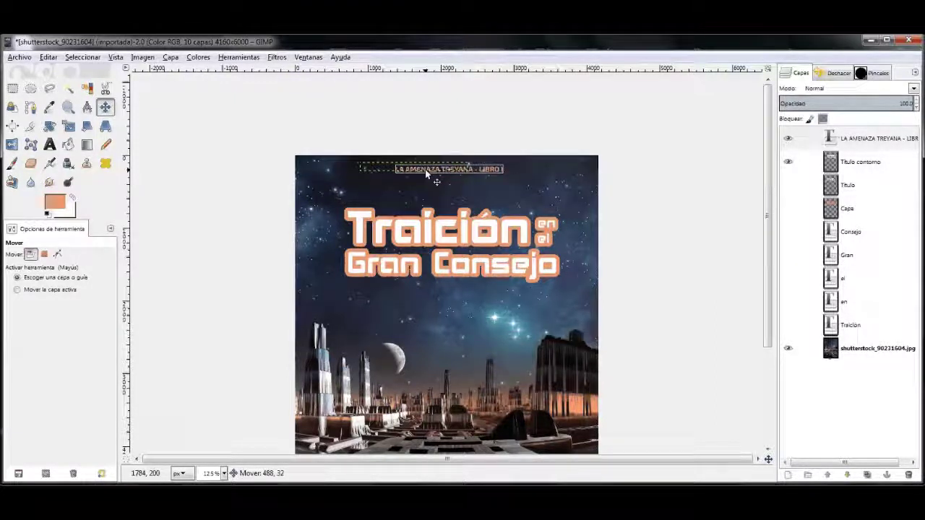
{"action": "left_click_drag", "start_coordinate": [427, 174], "coordinate": [429, 174]}
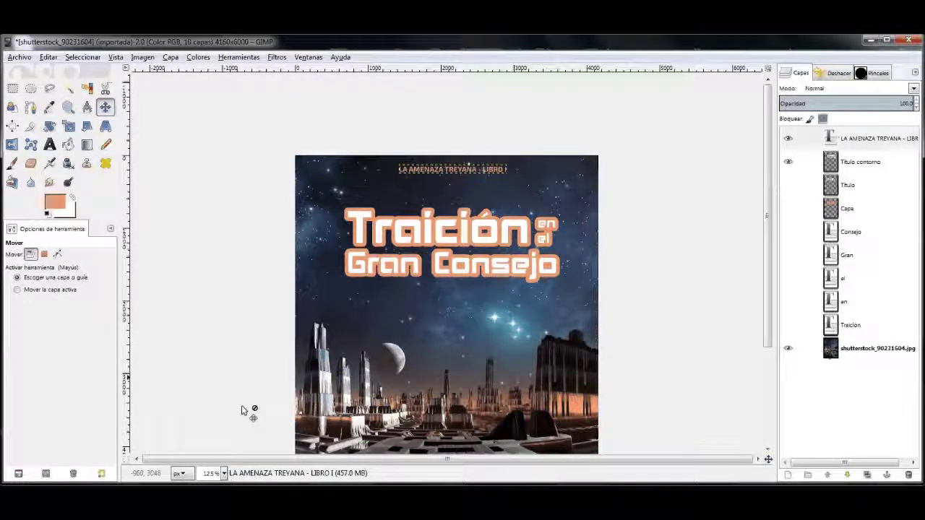
Step: Duplicate the series line text layer and make the copy white, leaving an orange edge
{"action": "scroll", "coordinate": [447, 239], "scroll_direction": "up", "scroll_amount": 2}
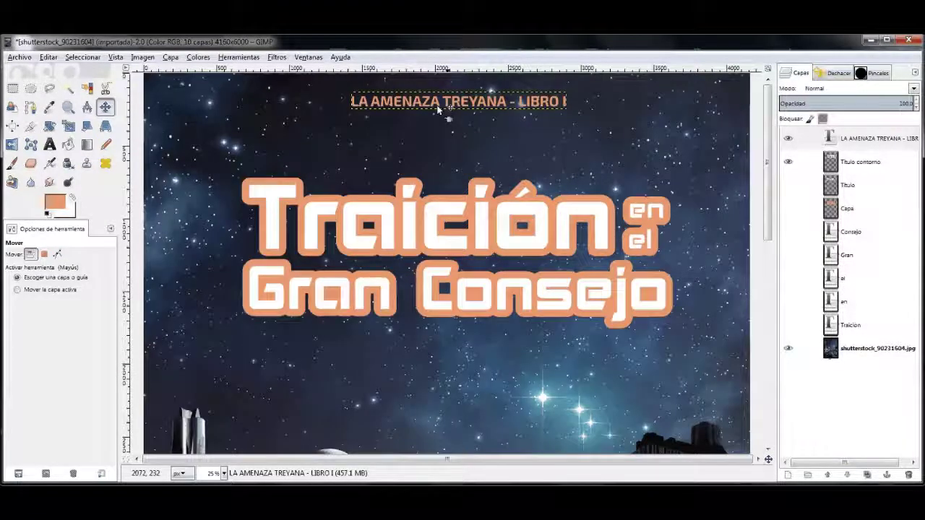
{"action": "right_click", "coordinate": [864, 138]}
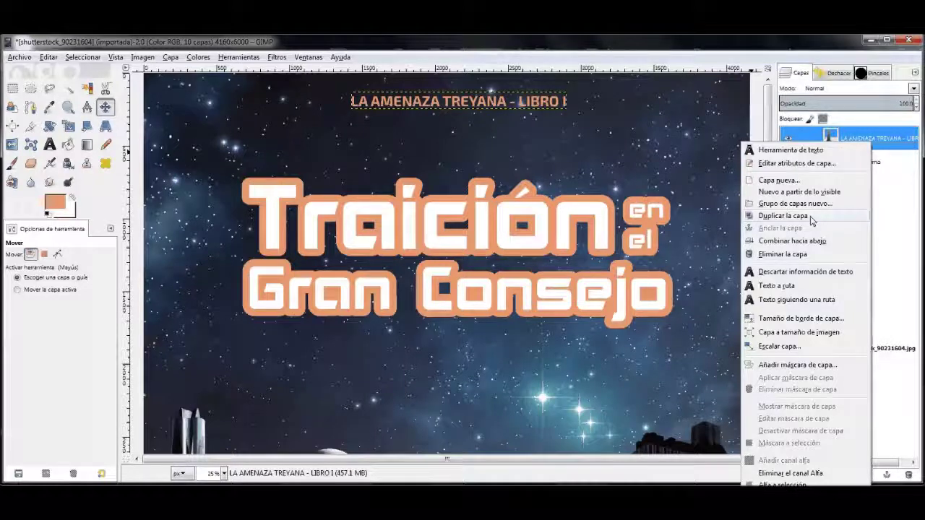
{"action": "left_click", "coordinate": [811, 216]}
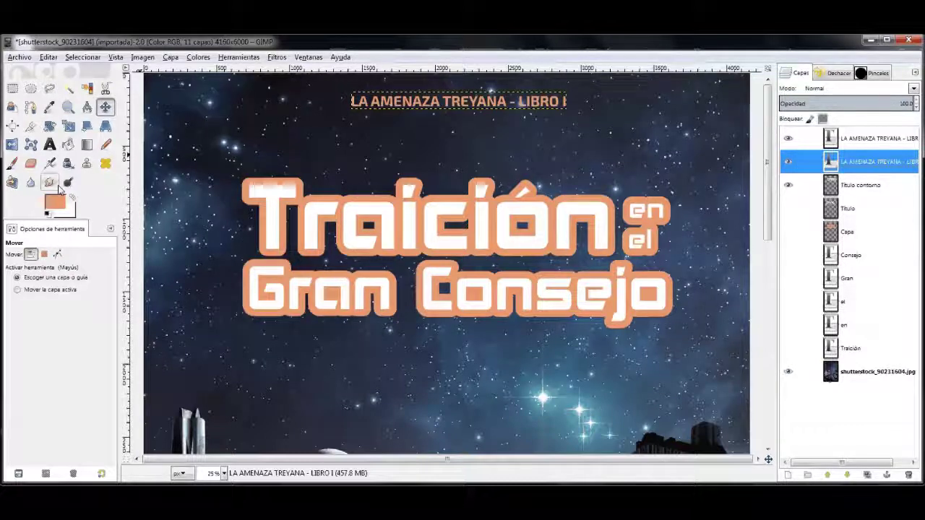
{"action": "double_click", "coordinate": [830, 161]}
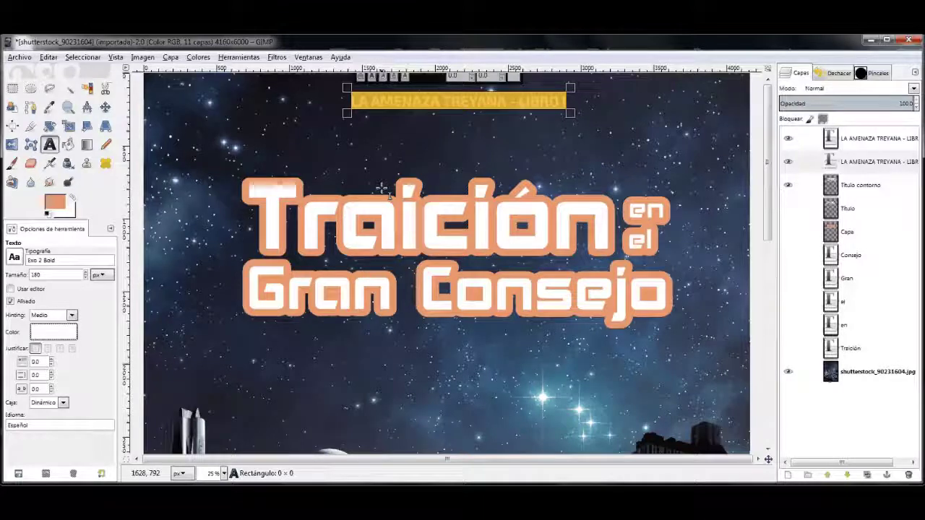
{"action": "key", "text": "m"}
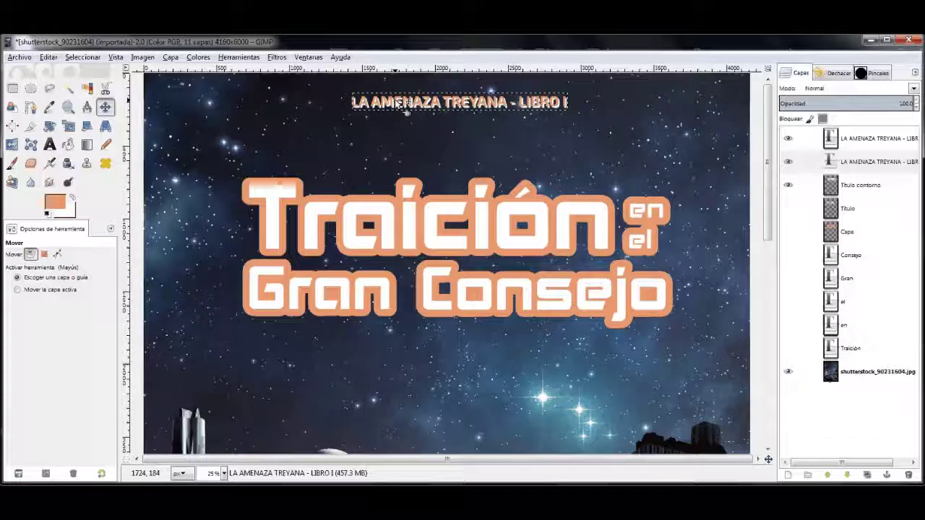
{"action": "key", "text": "shift+2"}
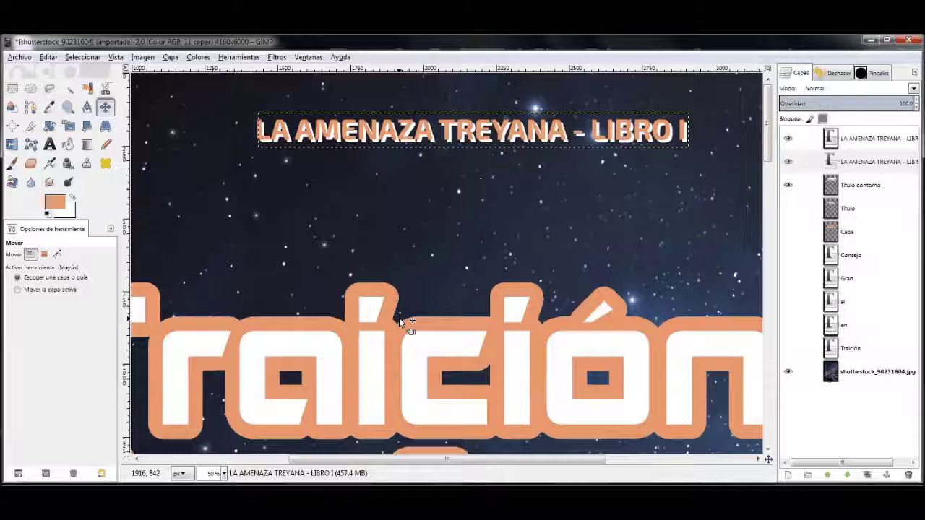
Step: Type the author's full name as an orange Exo 2 Bold 180 px text line at the lower left
{"action": "scroll", "coordinate": [375, 277], "scroll_direction": "down", "scroll_amount": 5}
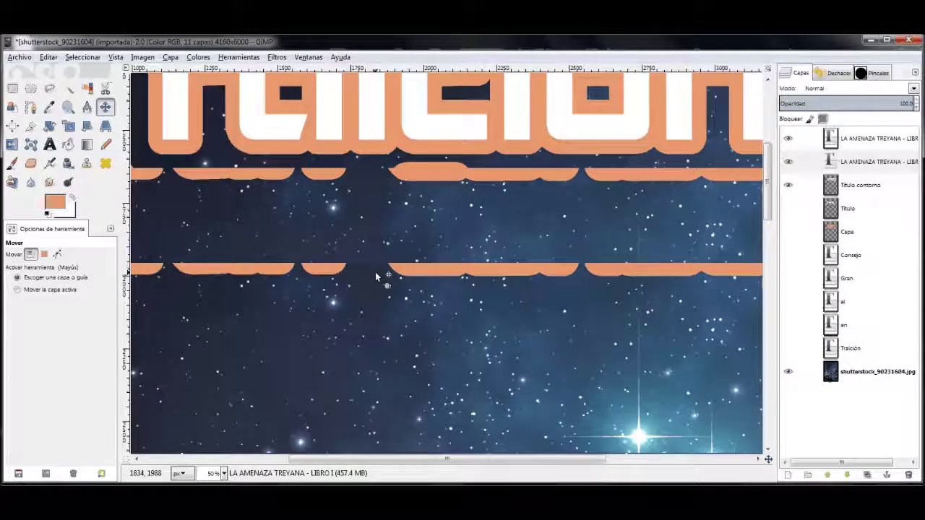
{"action": "scroll", "coordinate": [374, 285], "scroll_direction": "down", "scroll_amount": 15}
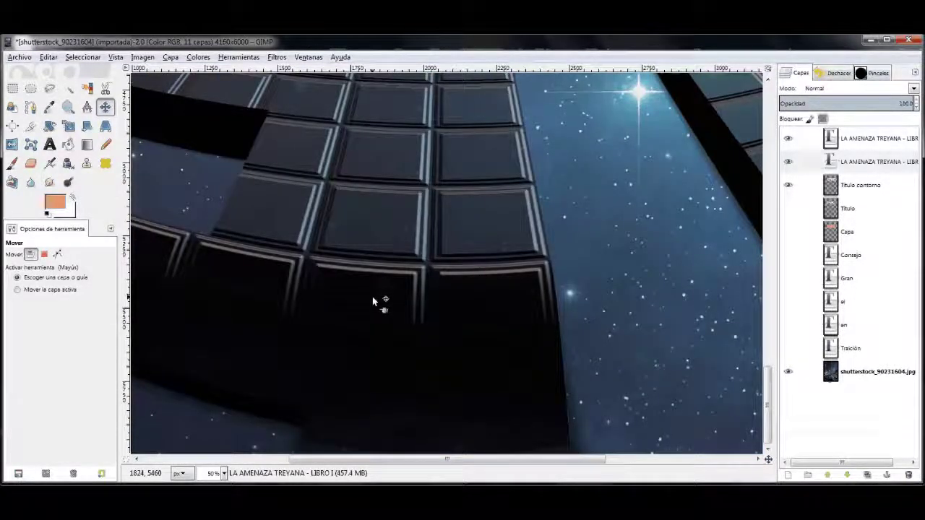
{"action": "key", "text": "t"}
{"action": "left_click", "coordinate": [165, 398]}
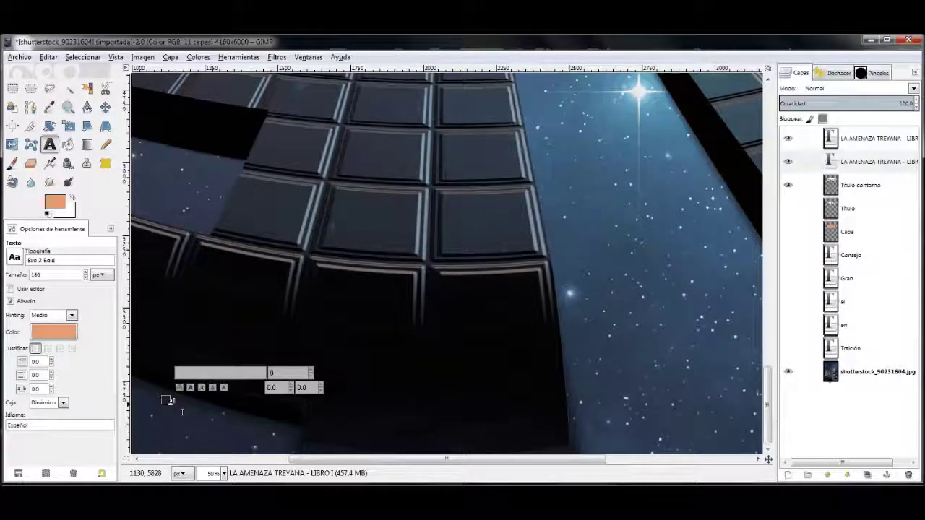
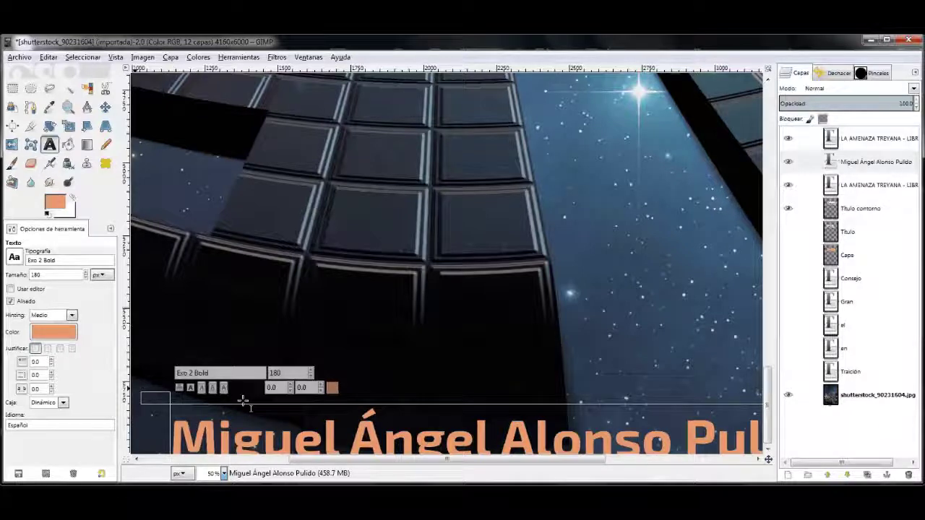
{"action": "key", "text": "Escape"}
{"action": "key", "text": "m"}
{"action": "key", "text": "minus"}
{"action": "key", "text": "minus"}
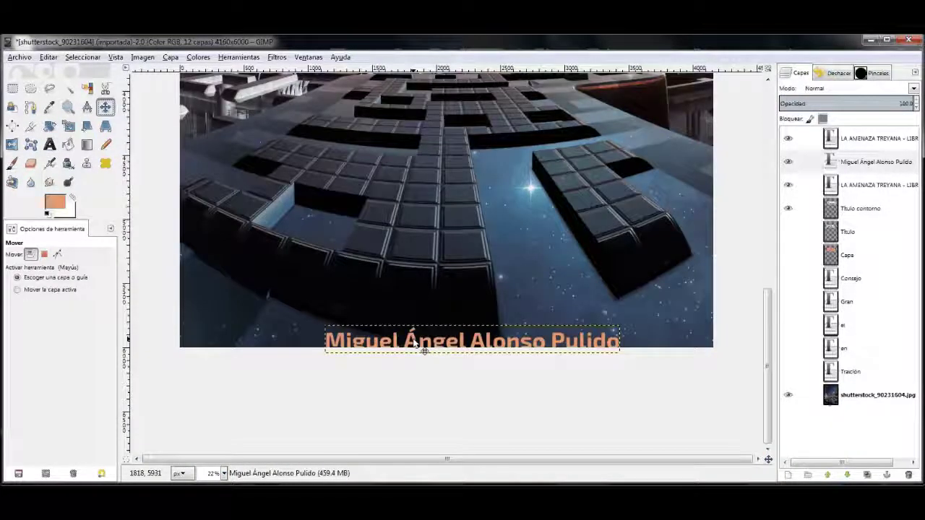
Step: Move the author name up slightly, duplicate its layer and recolour the copy white
{"action": "left_click_drag", "start_coordinate": [425, 351], "coordinate": [416, 320]}
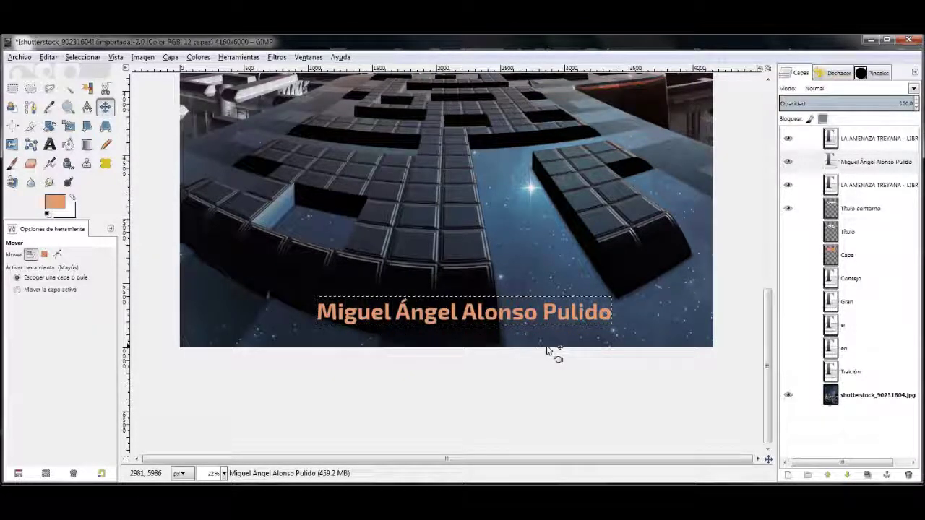
{"action": "right_click", "coordinate": [861, 141]}
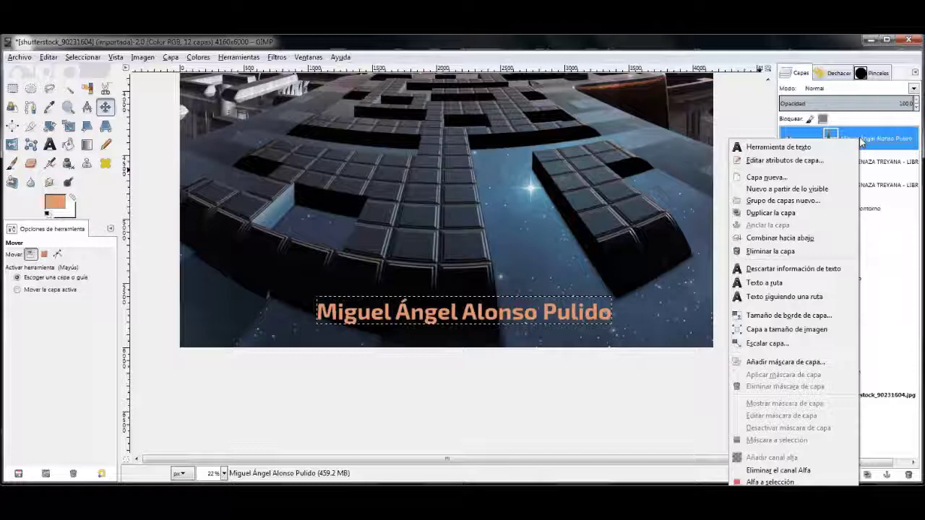
{"action": "left_click", "coordinate": [770, 213]}
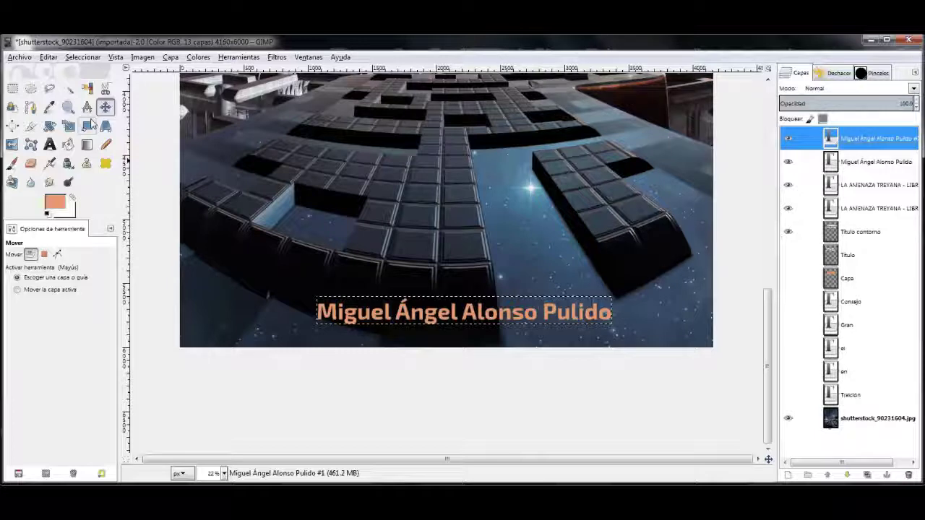
{"action": "left_click", "coordinate": [49, 145]}
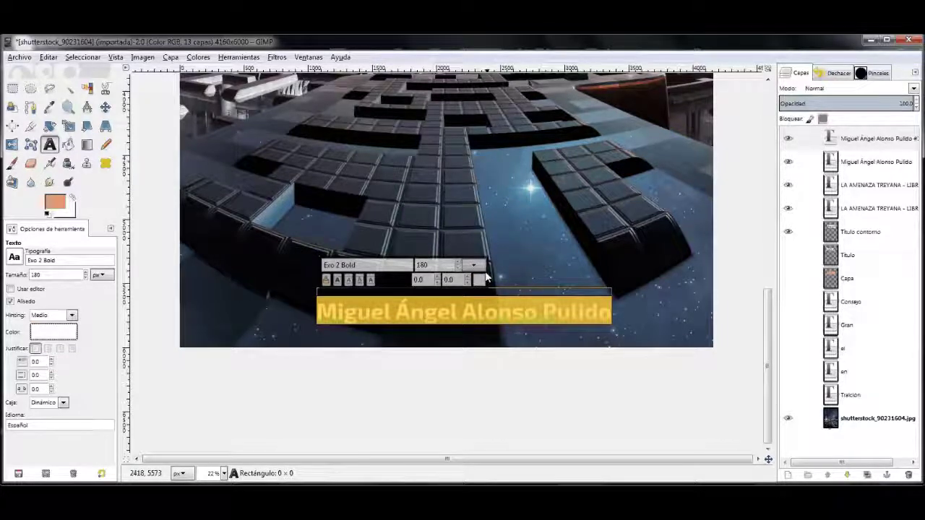
Step: Offset the orange name layer down-right as a shadow, then view the whole cover at 9.09%
{"action": "left_click", "coordinate": [431, 311]}
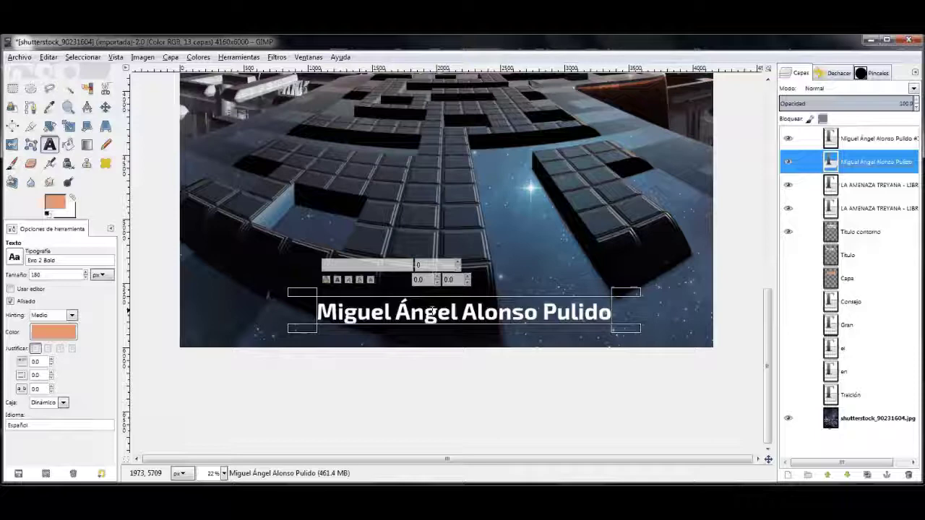
{"action": "key", "text": "m"}
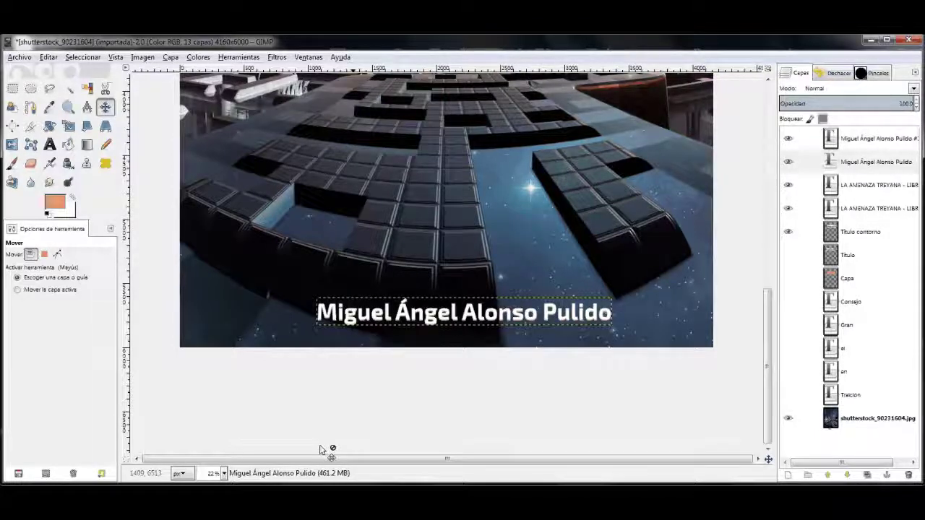
{"action": "key", "text": "shift+2"}
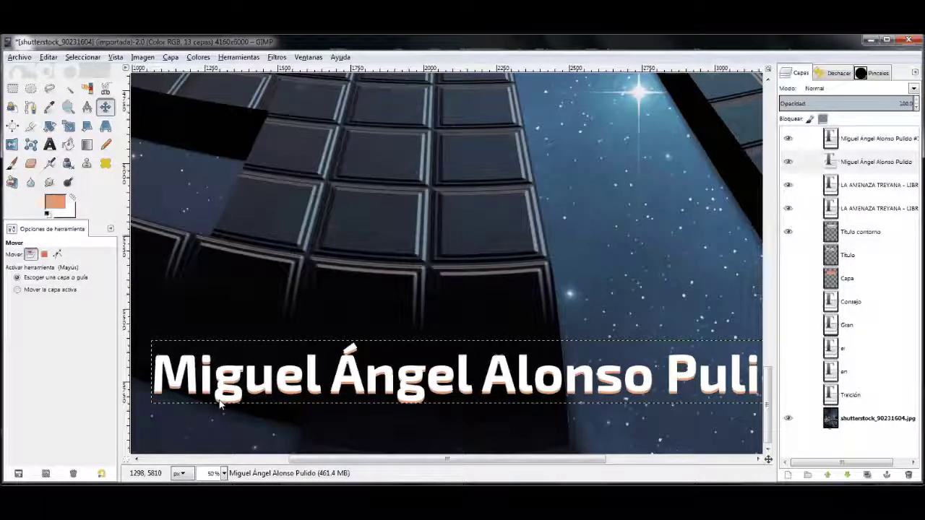
{"action": "key", "text": "ctrl+z"}
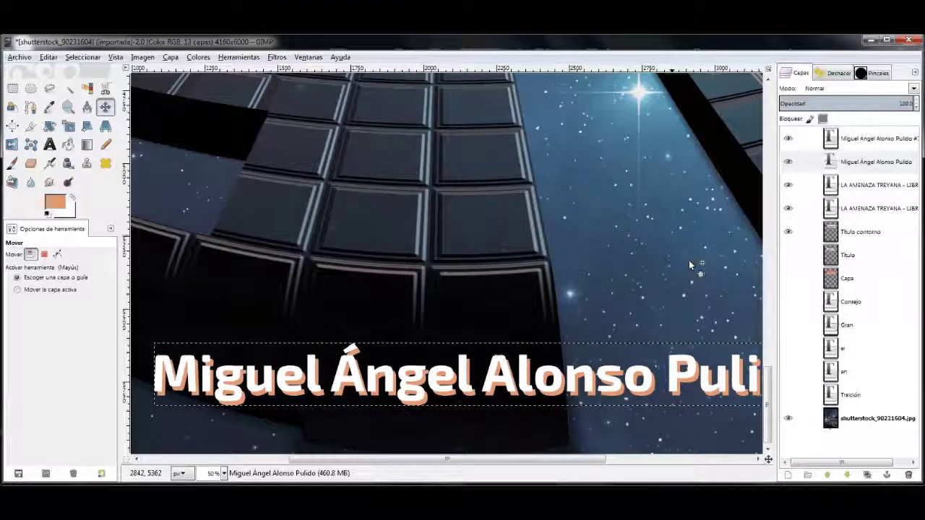
{"action": "left_click", "coordinate": [224, 474]}
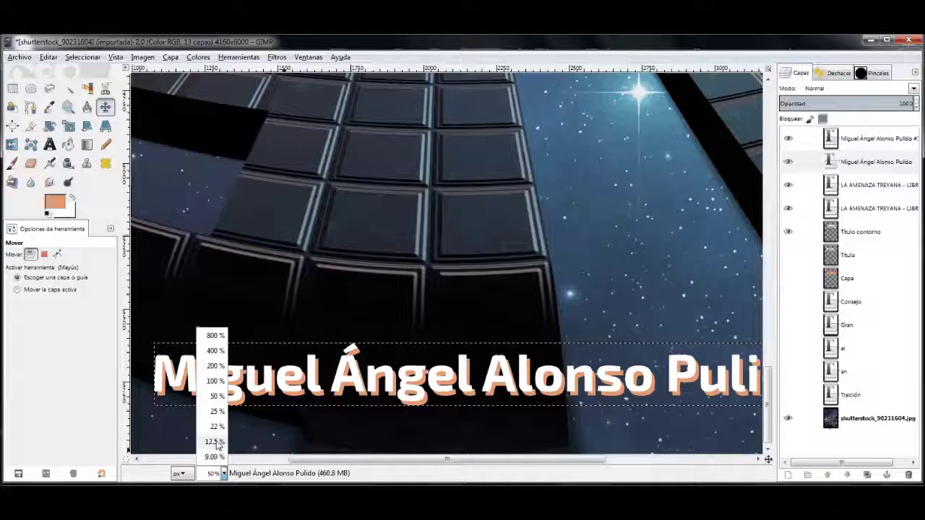
{"action": "left_click", "coordinate": [215, 443]}
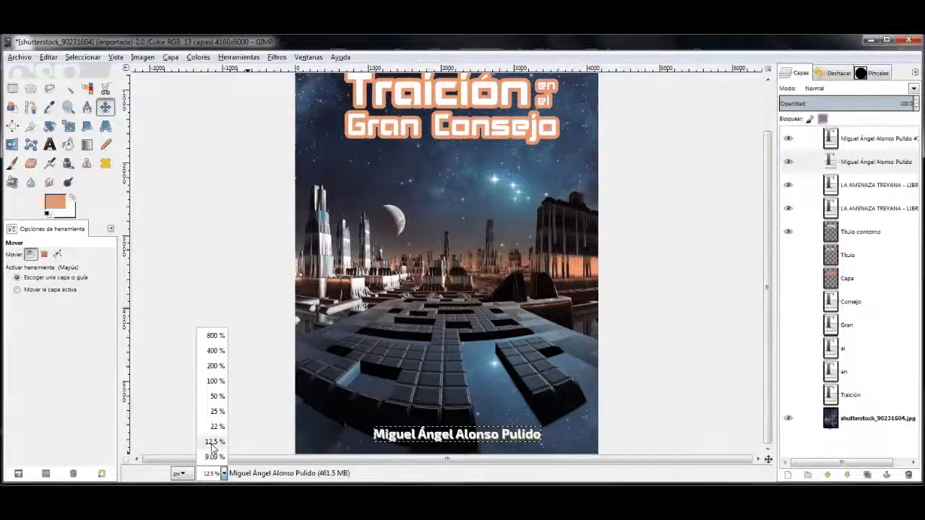
{"action": "left_click", "coordinate": [214, 456]}
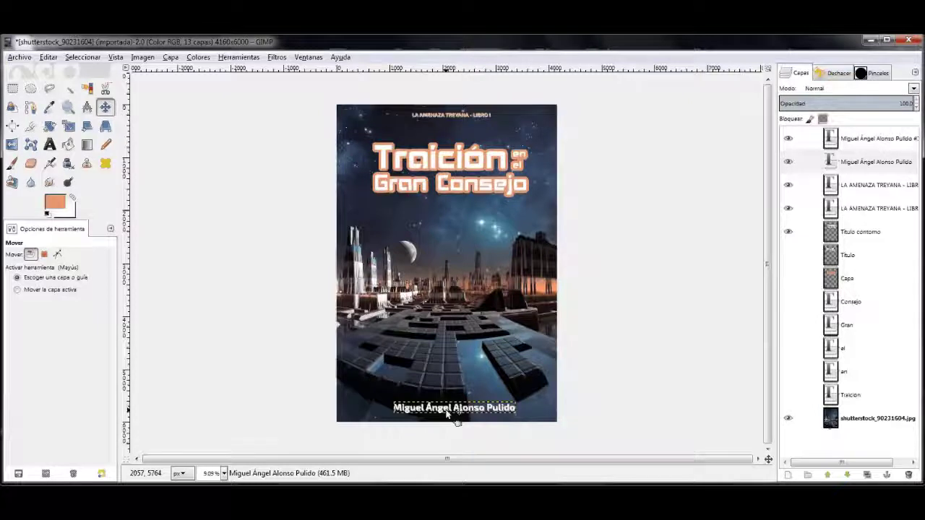
Step: Resize the author-name text layers to 100 px
{"action": "key", "text": "t"}
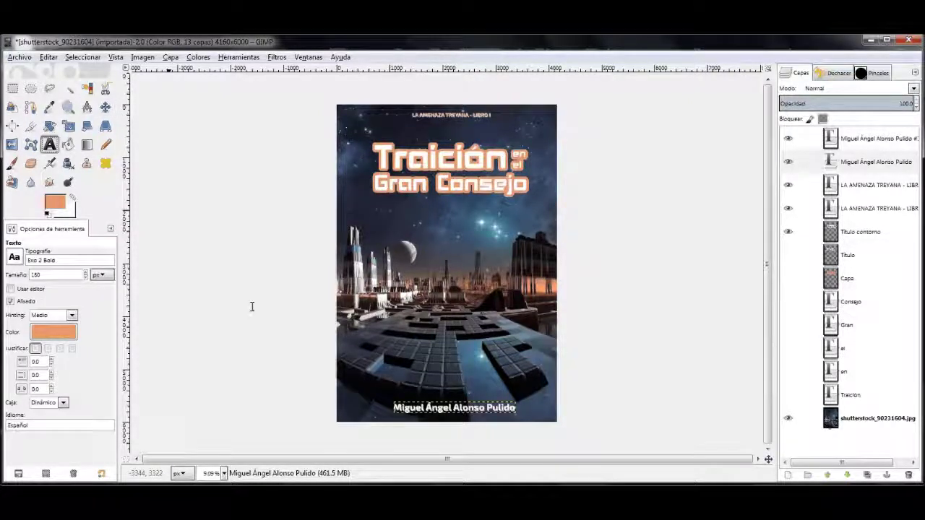
{"action": "triple_click", "coordinate": [451, 408]}
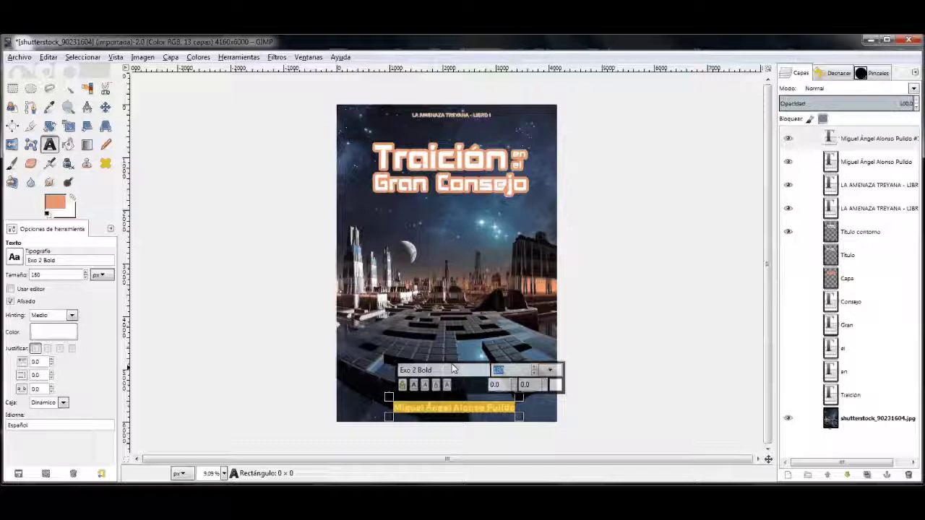
{"action": "left_click", "coordinate": [879, 165]}
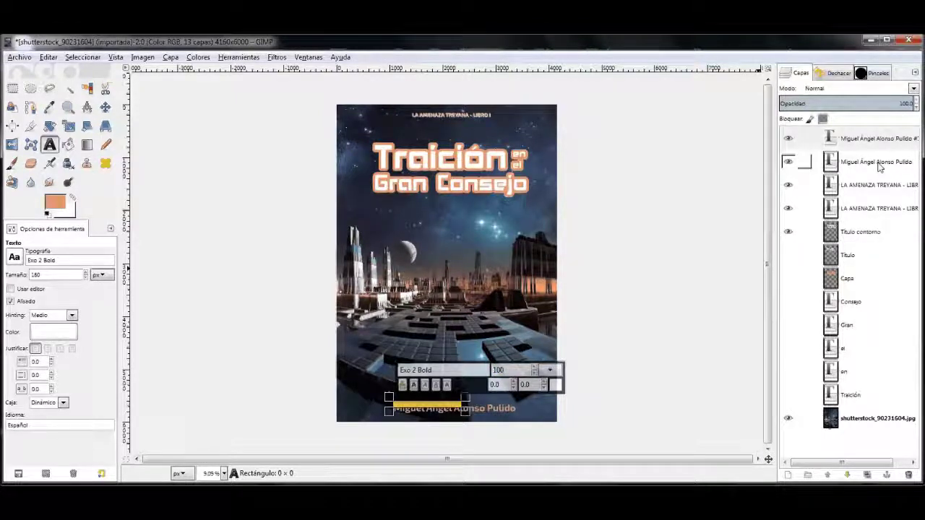
{"action": "left_click", "coordinate": [879, 165]}
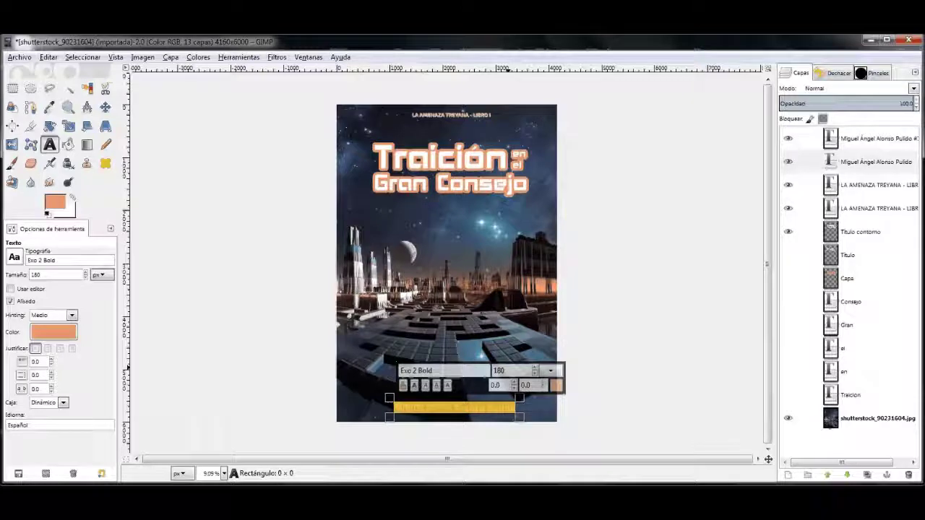
{"action": "type", "text": "100"}
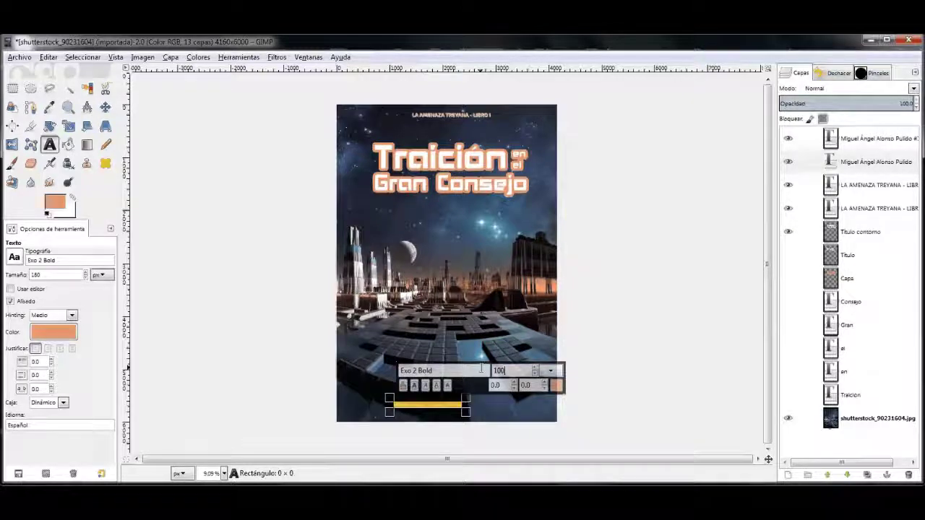
{"action": "scroll", "coordinate": [446, 257], "scroll_direction": "up", "scroll_amount": 9}
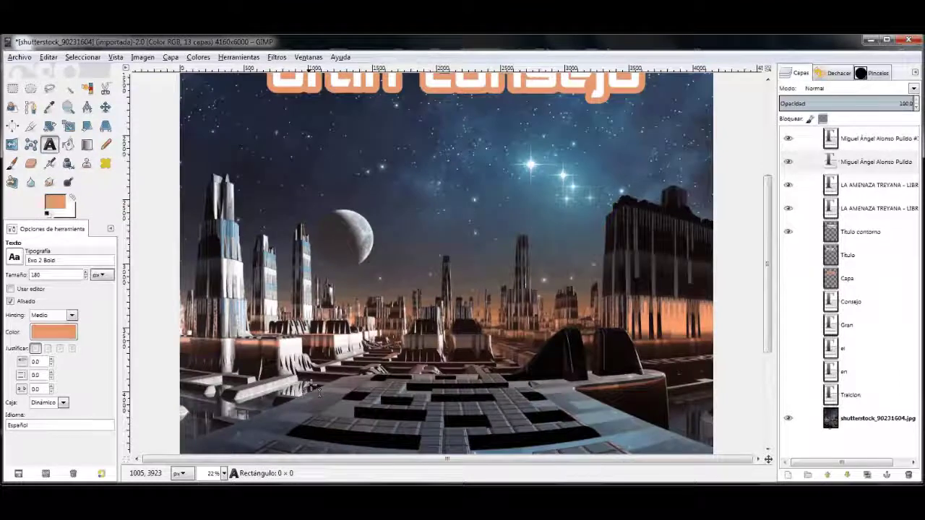
Step: Chain the orange shadow layer to the white name and drag the pair to centre near the bottom
{"action": "left_click", "coordinate": [804, 145]}
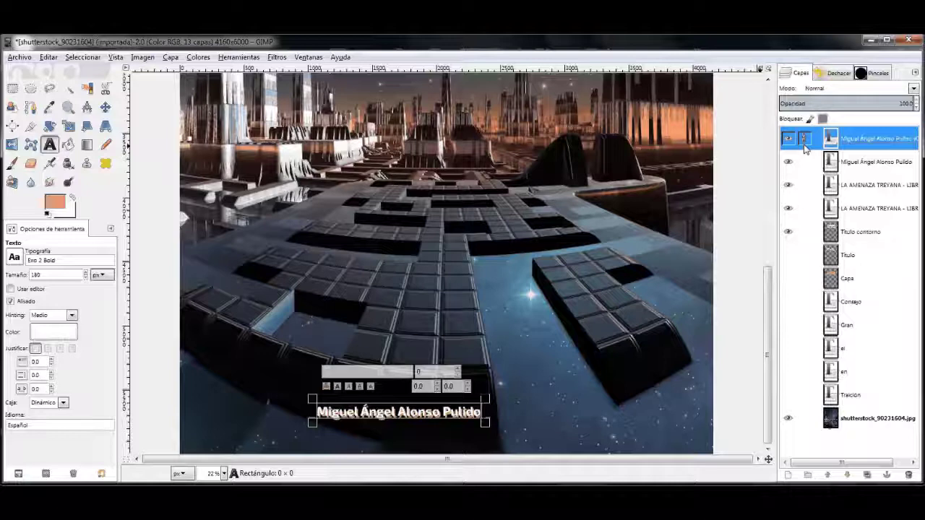
{"action": "left_click", "coordinate": [804, 162]}
{"action": "key", "text": "m"}
{"action": "left_click_drag", "start_coordinate": [377, 419], "coordinate": [439, 423]}
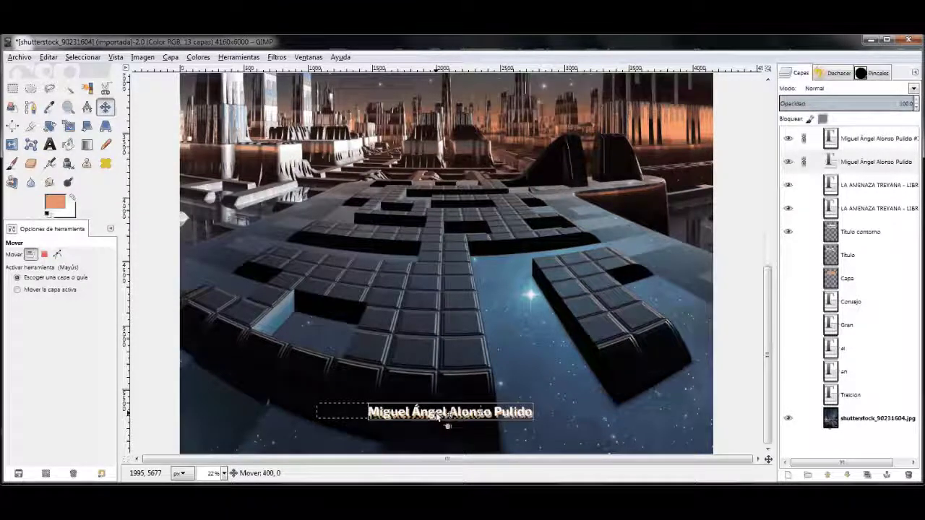
{"action": "left_click", "coordinate": [867, 138]}
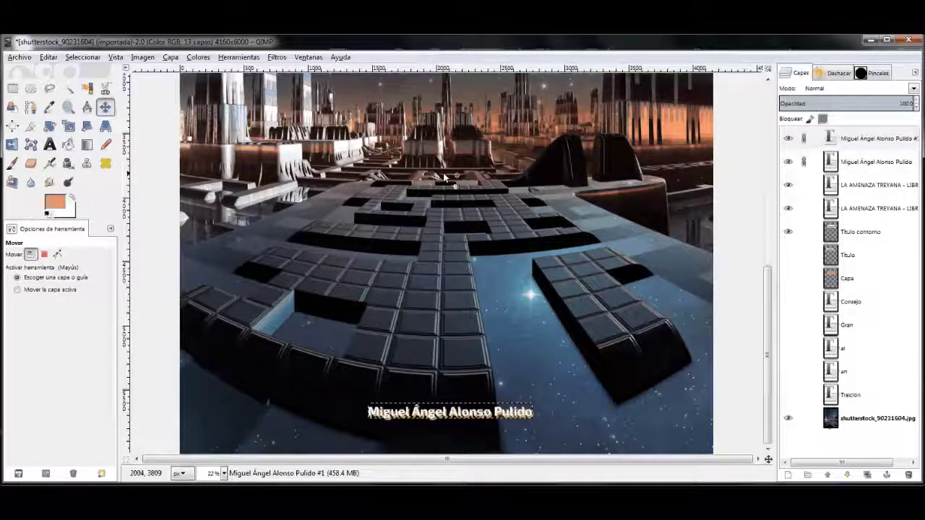
{"action": "left_click_drag", "start_coordinate": [831, 138], "coordinate": [800, 152]}
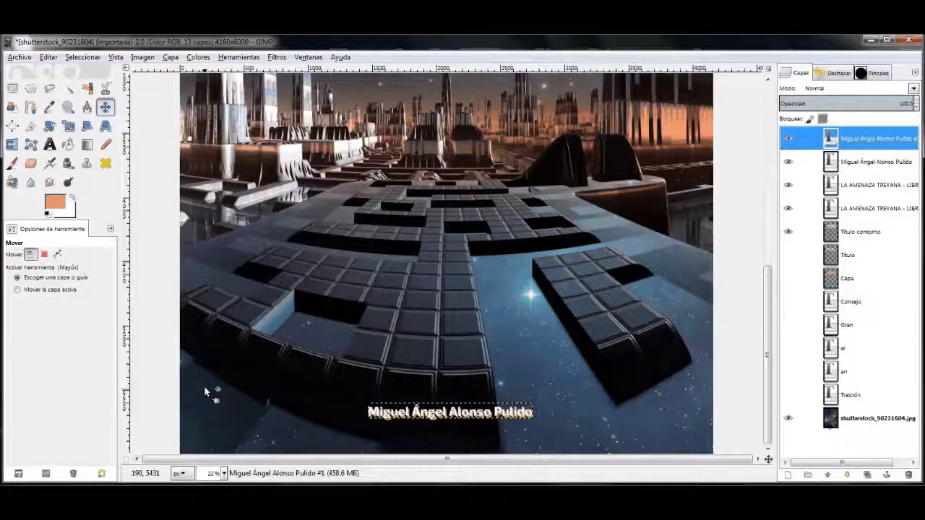
{"action": "left_click", "coordinate": [220, 474]}
Step: Zoom to 9.09% to review the finished cover, then select the Capa layer
{"action": "left_click", "coordinate": [219, 456]}
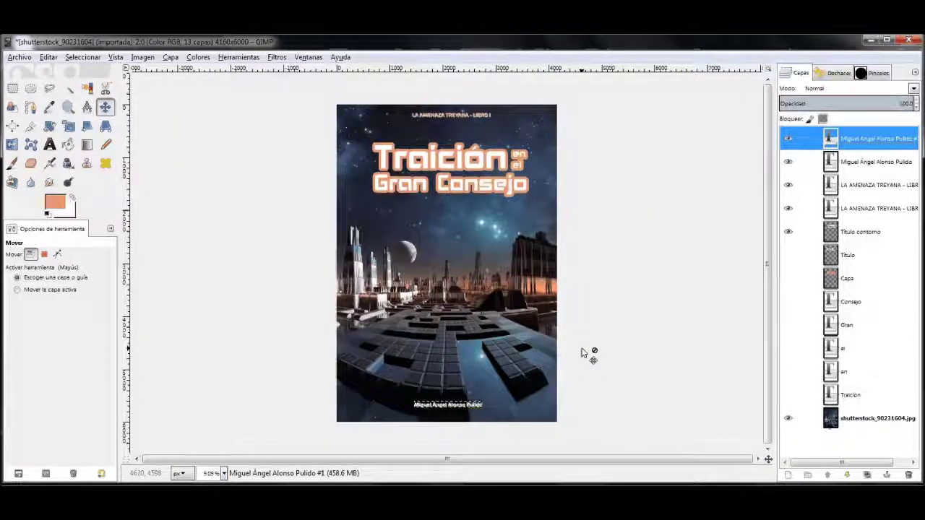
{"action": "left_click", "coordinate": [82, 57]}
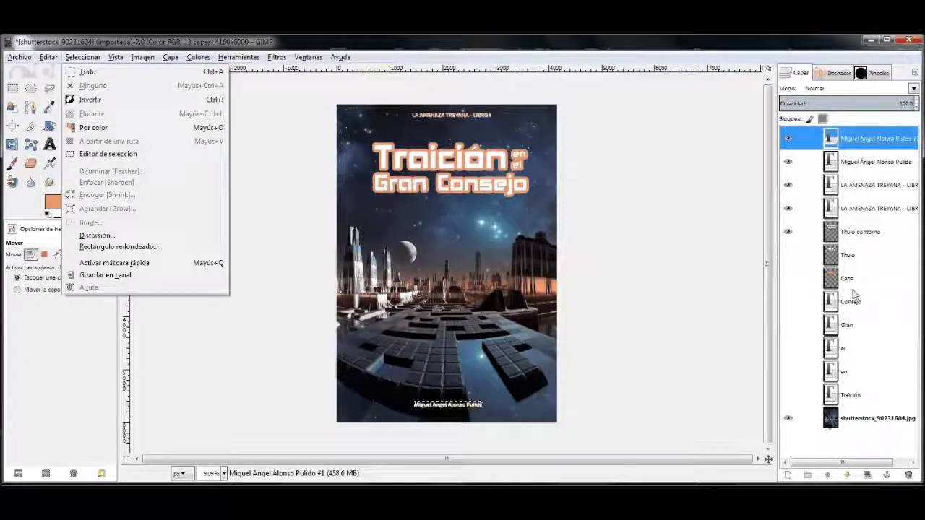
{"action": "left_click", "coordinate": [721, 331]}
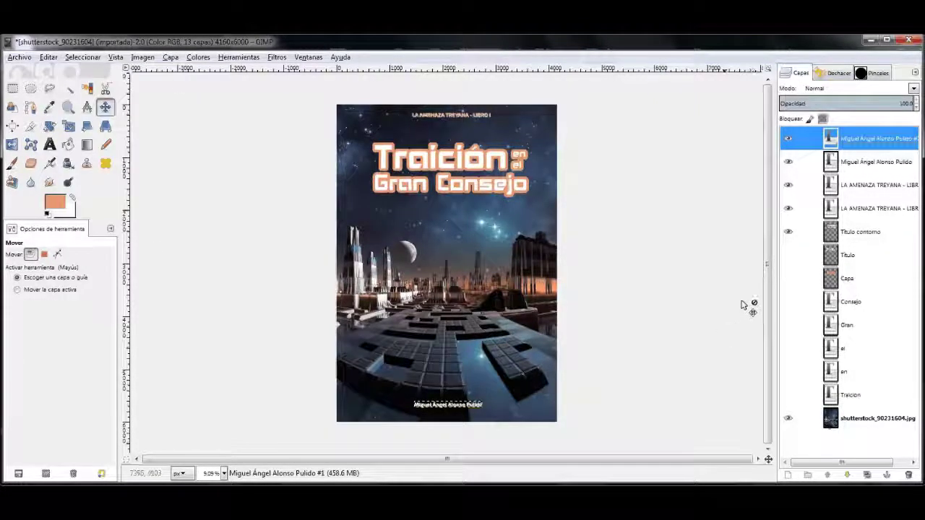
{"action": "left_click", "coordinate": [856, 280]}
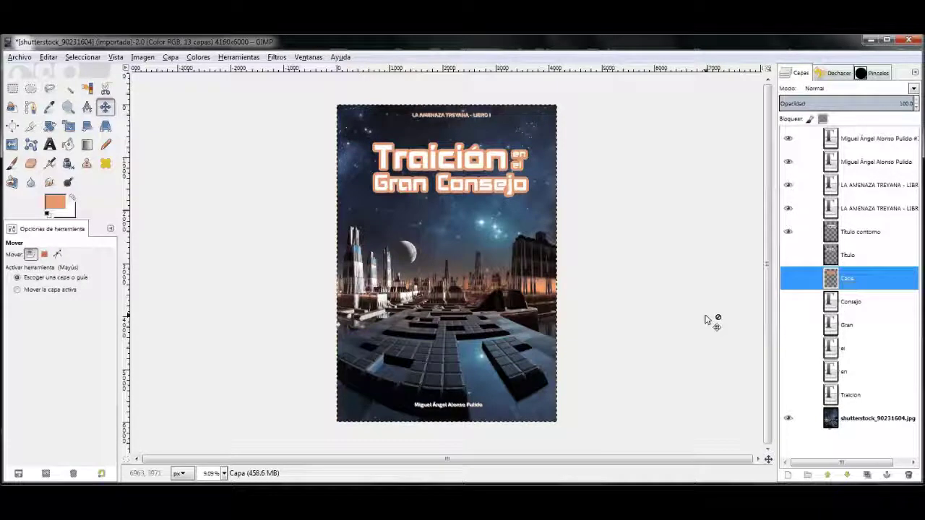